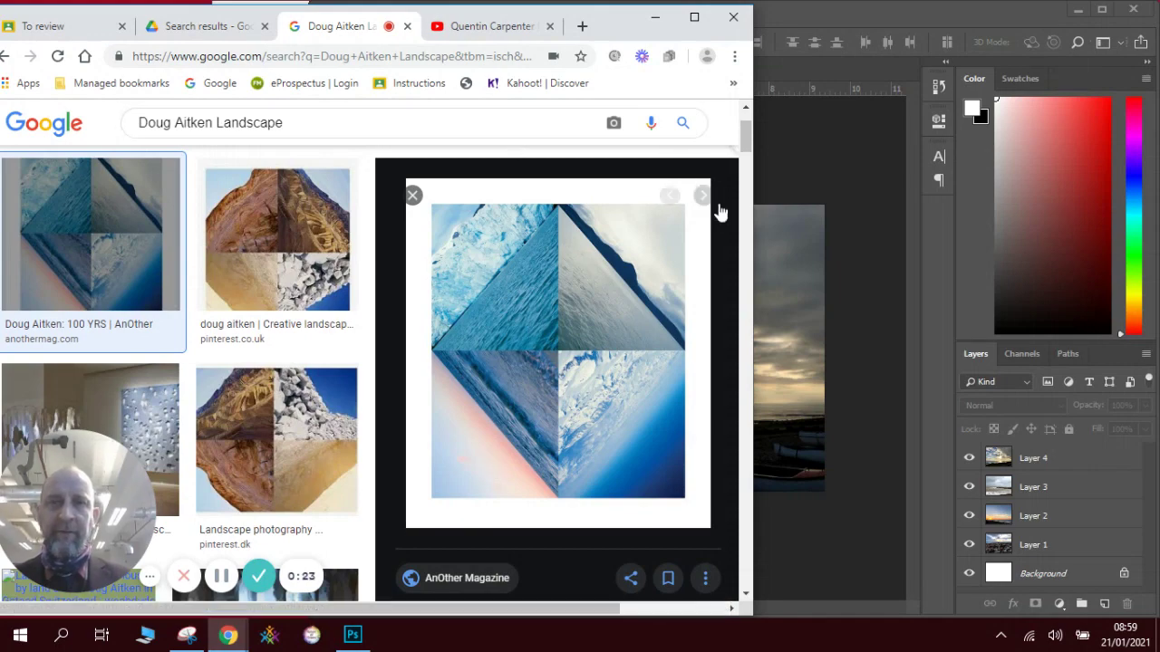
# - Hide Layers 4, 3 and 2 in turn to preview each photo, then show them all again
pyautogui.click(811, 136)
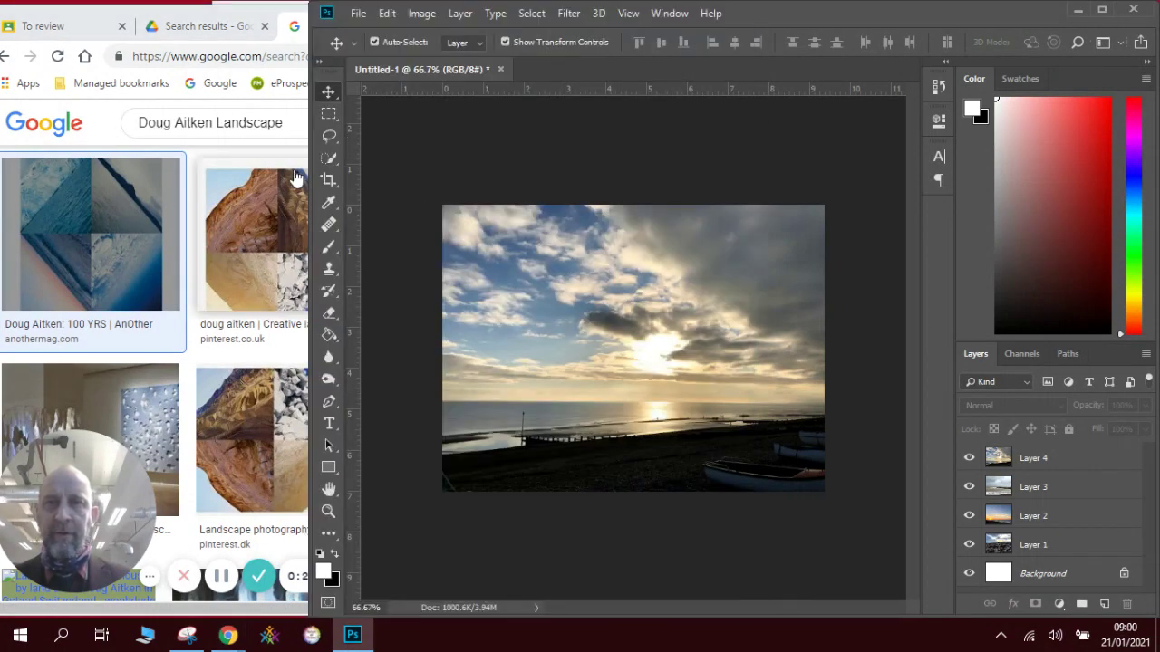
pyautogui.click(969, 457)
pyautogui.click(969, 487)
pyautogui.click(969, 515)
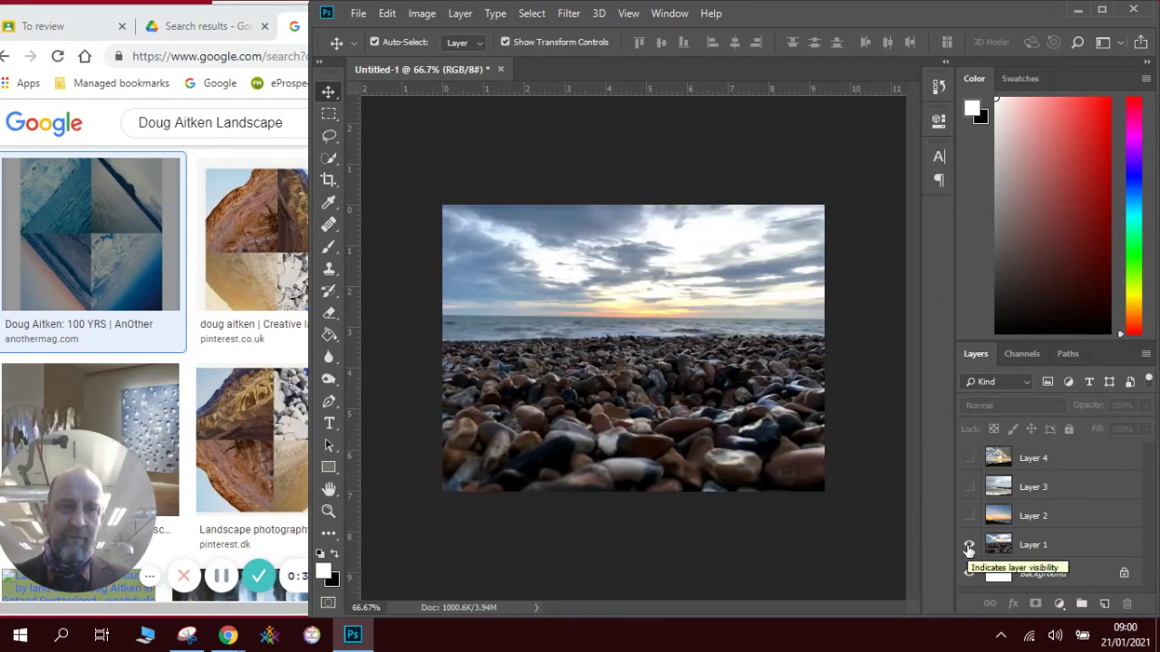
pyautogui.click(968, 516)
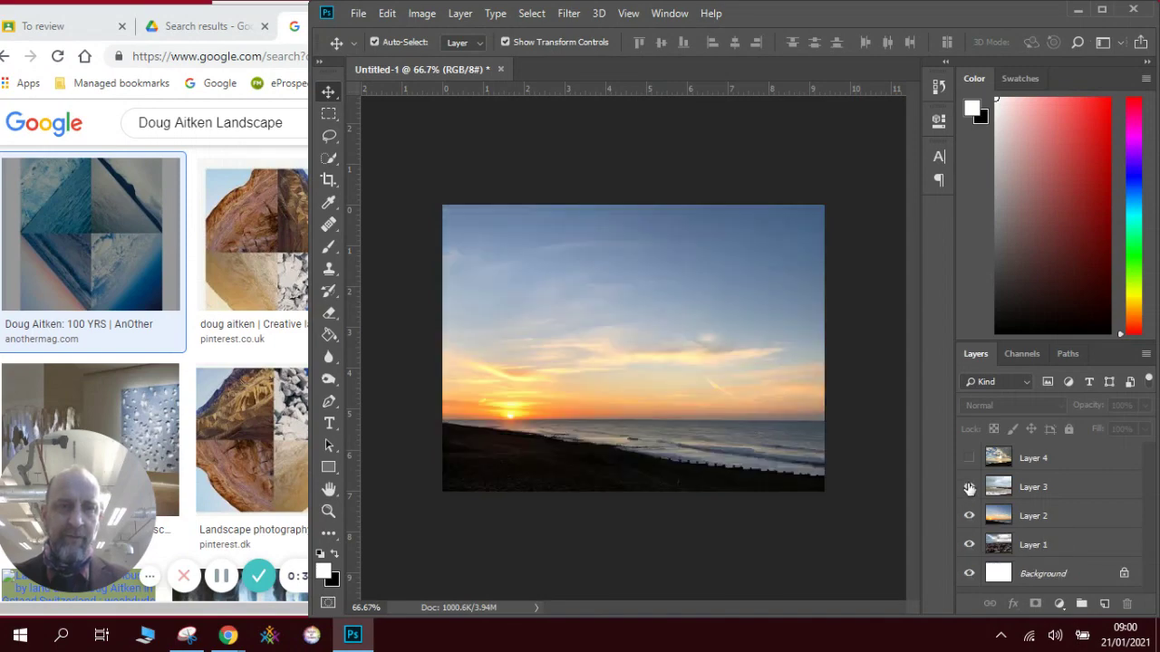
pyautogui.click(969, 486)
pyautogui.click(969, 459)
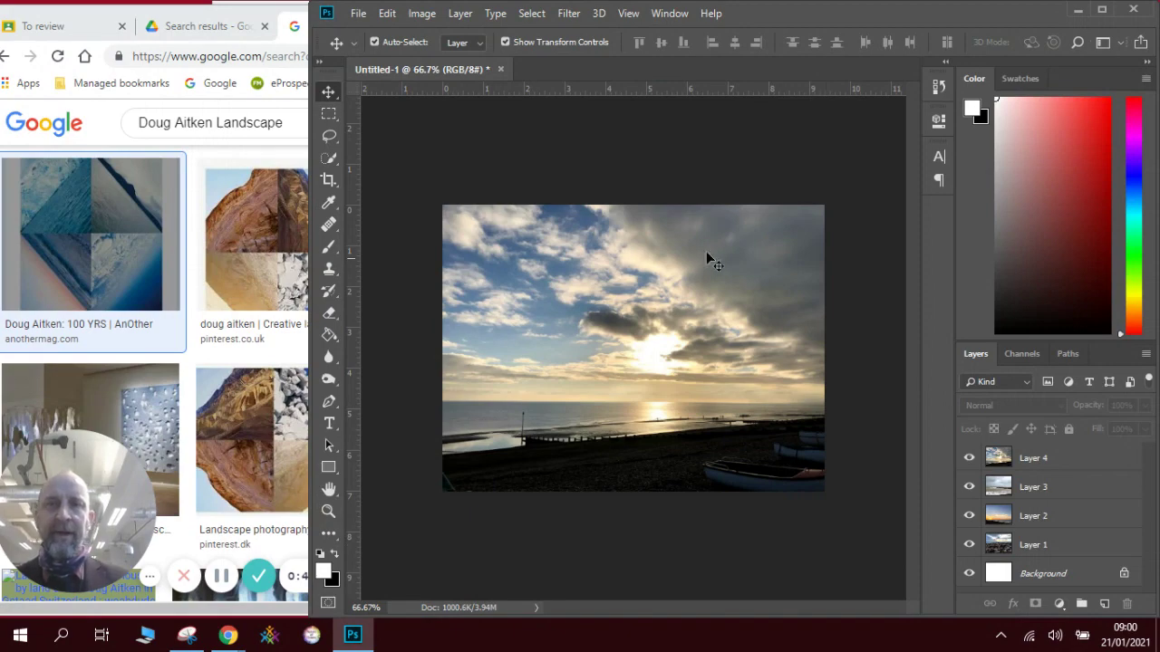
# - Enlarge the canvas to 10 × 10 inches with Image > Canvas Size
pyautogui.click(423, 14)
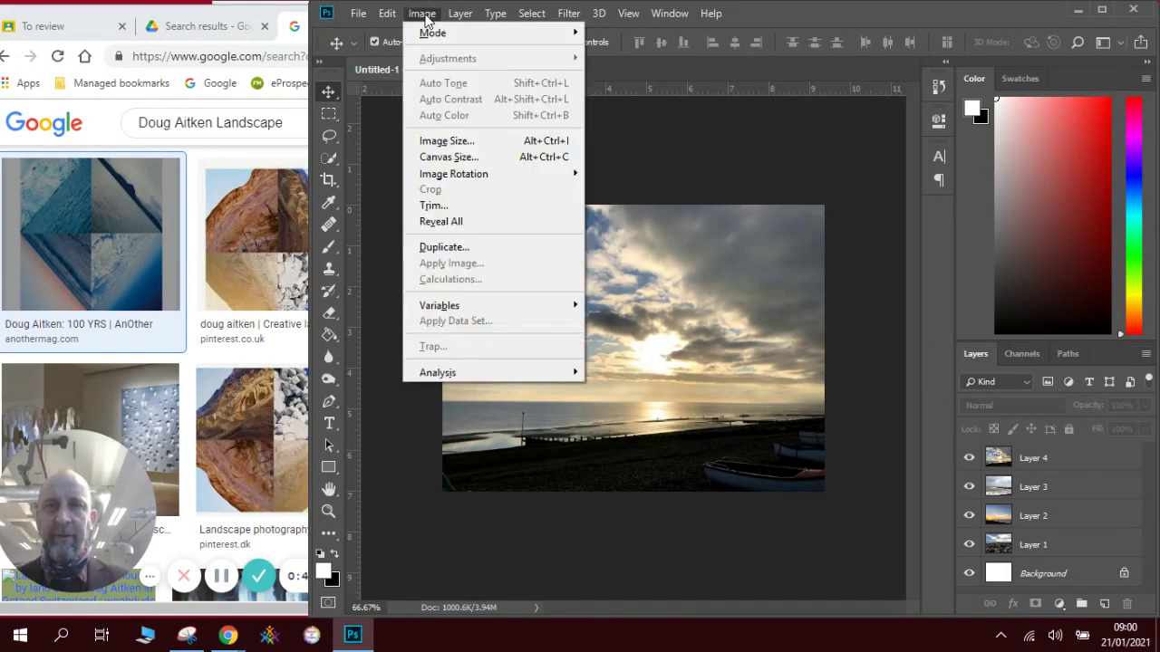
pyautogui.click(470, 160)
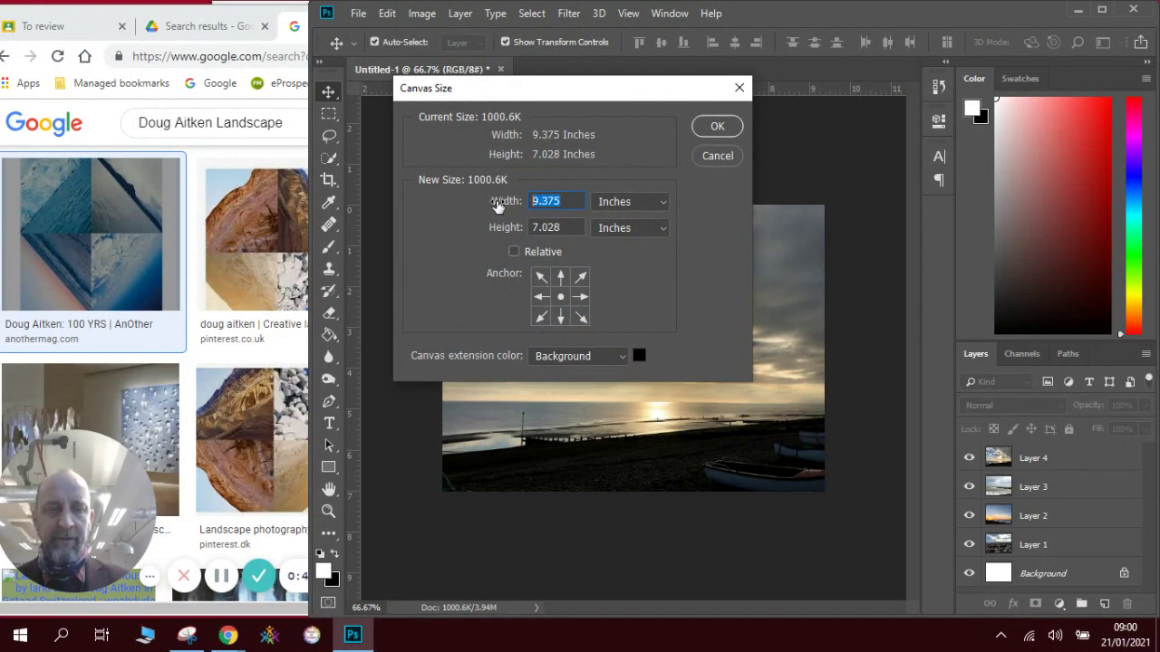
pyautogui.write('10')
pyautogui.press('Tab')
pyautogui.write('10')
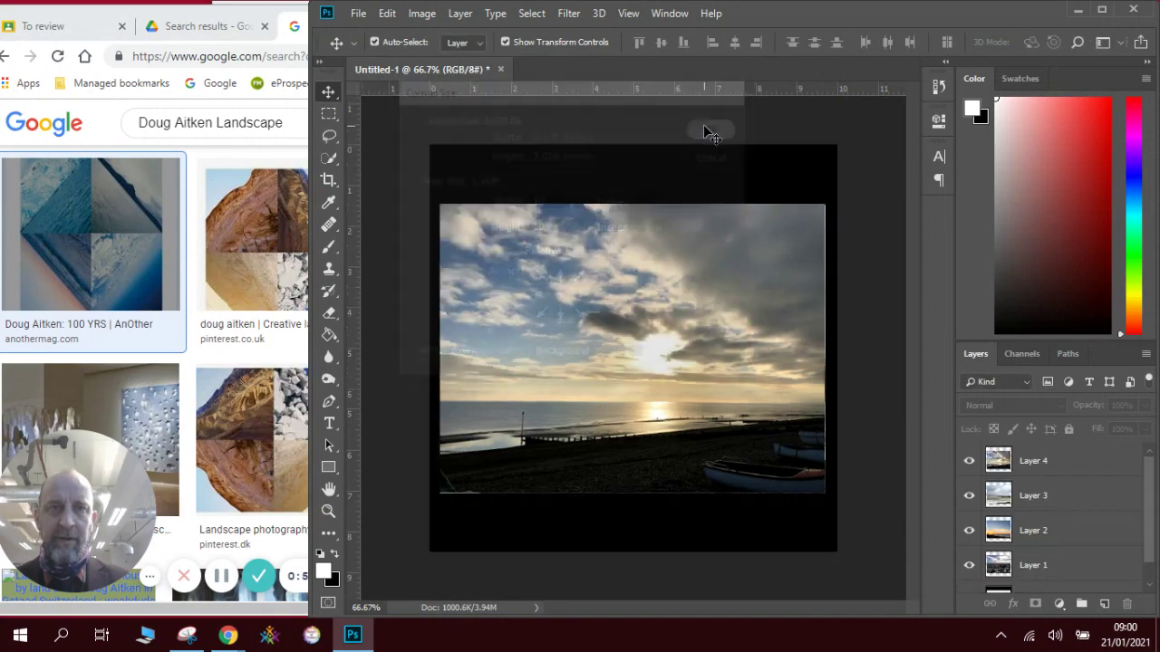
pyautogui.click(711, 126)
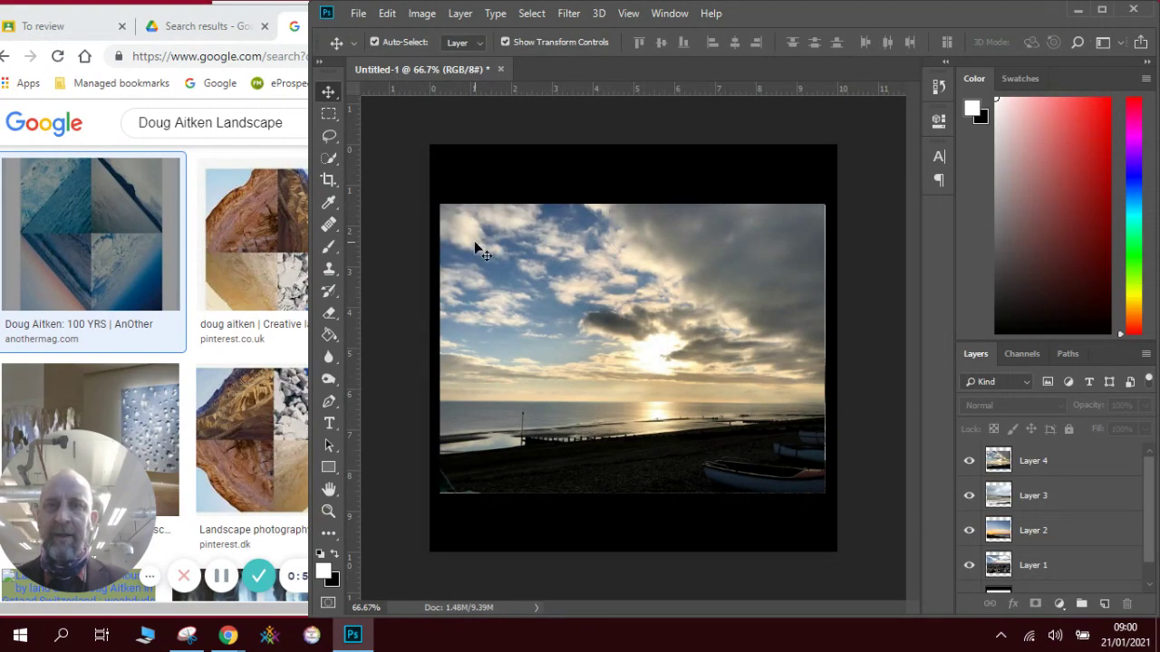
# - Rotate Layer 4 by 45° and move it up and to the right
pyautogui.click(659, 356)
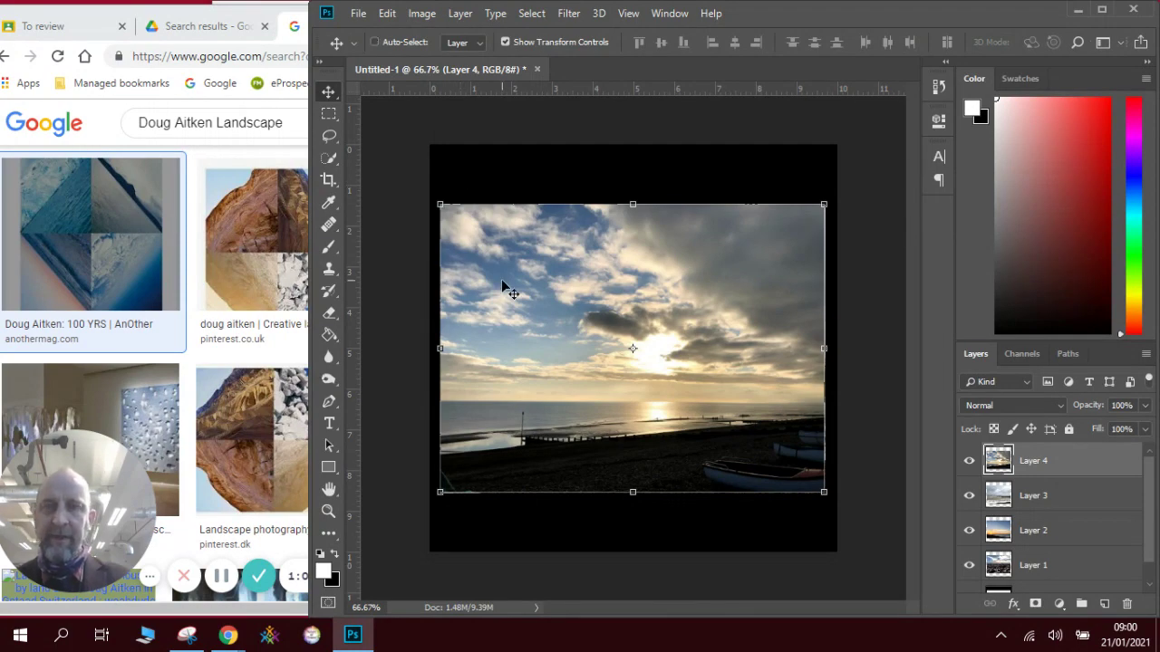
pyautogui.hotkey('ctrl', 't')
pyautogui.click(712, 43)
pyautogui.write('45')
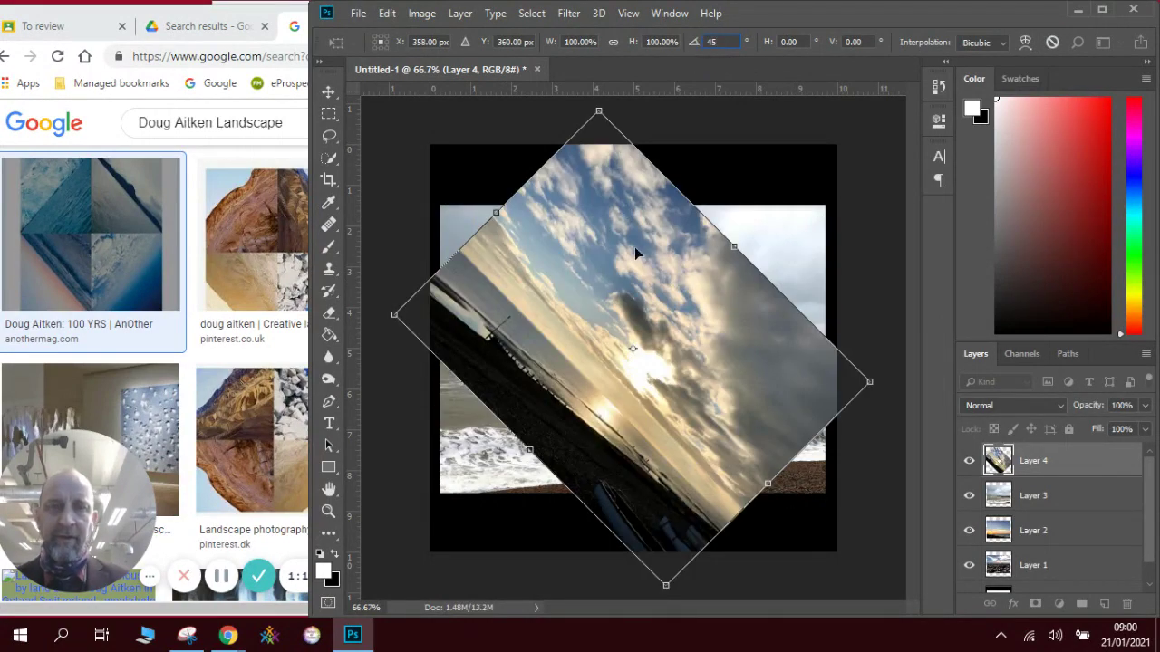
pyautogui.click(330, 93)
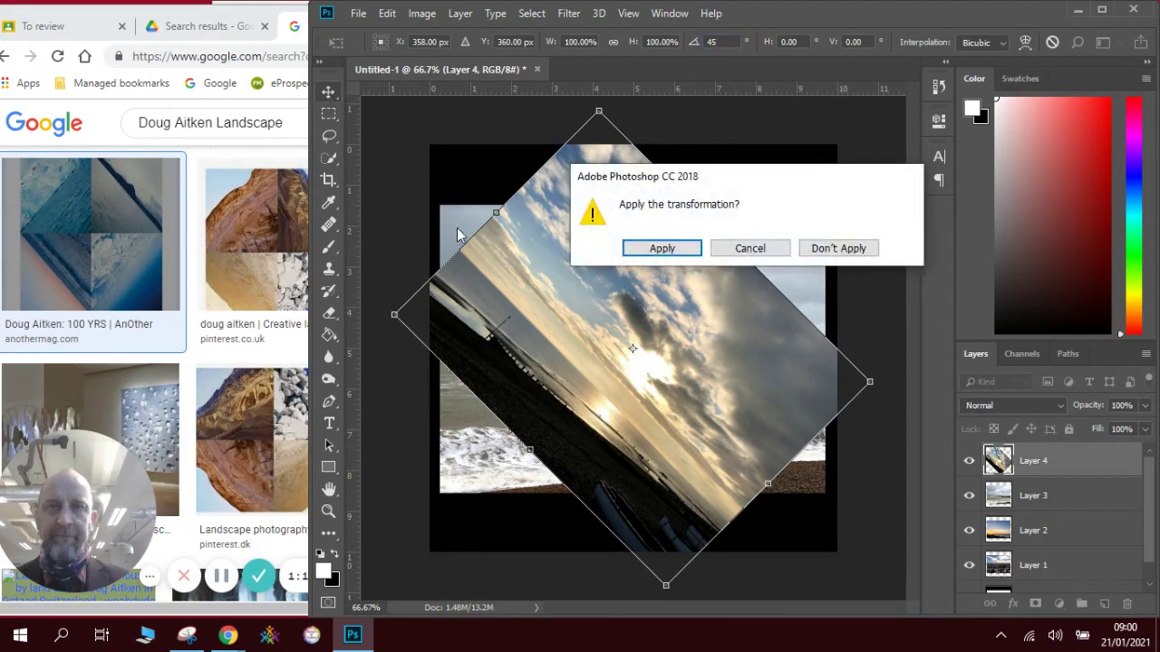
pyautogui.click(664, 250)
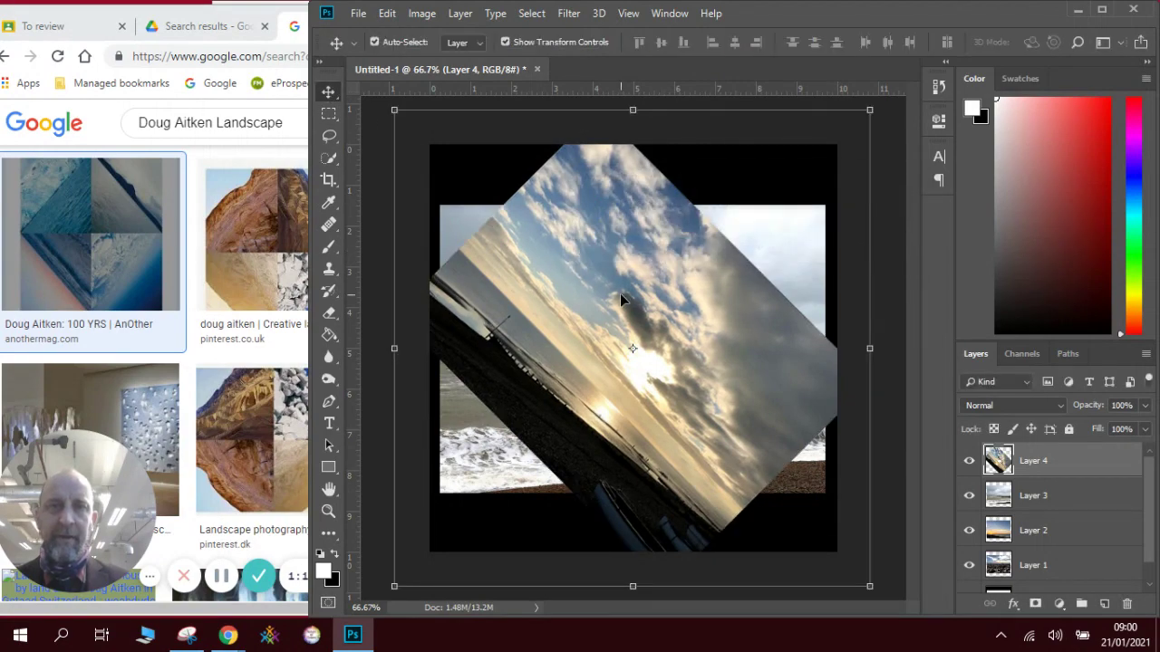
pyautogui.moveTo(661, 271); pyautogui.dragTo(763, 195)
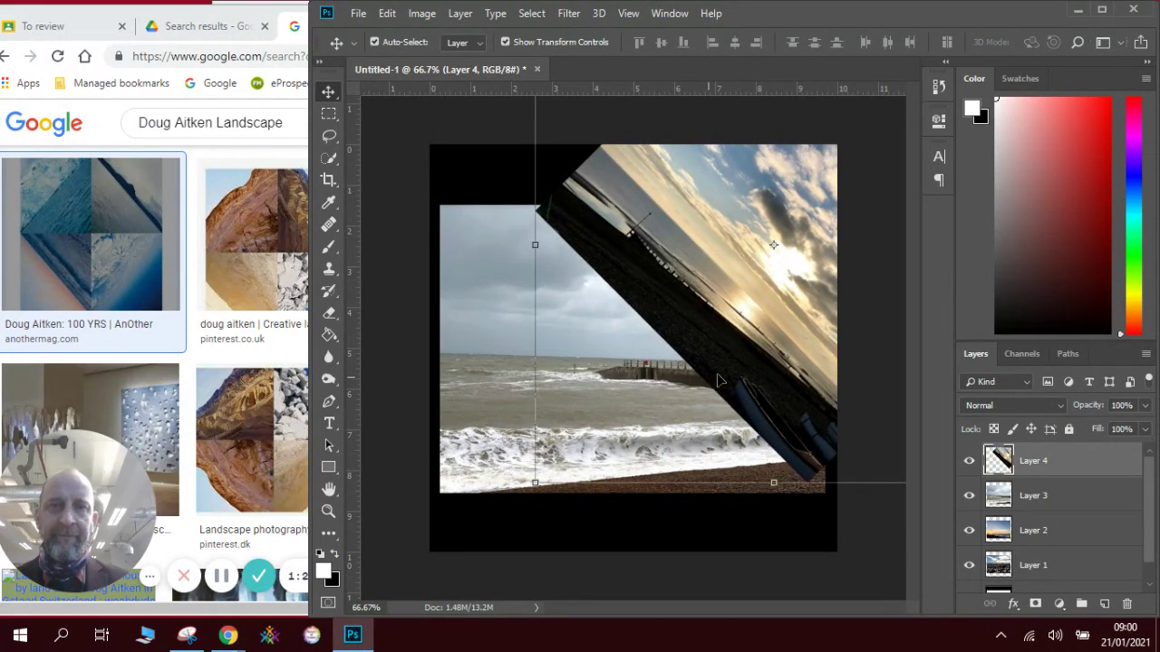
pyautogui.click(559, 581)
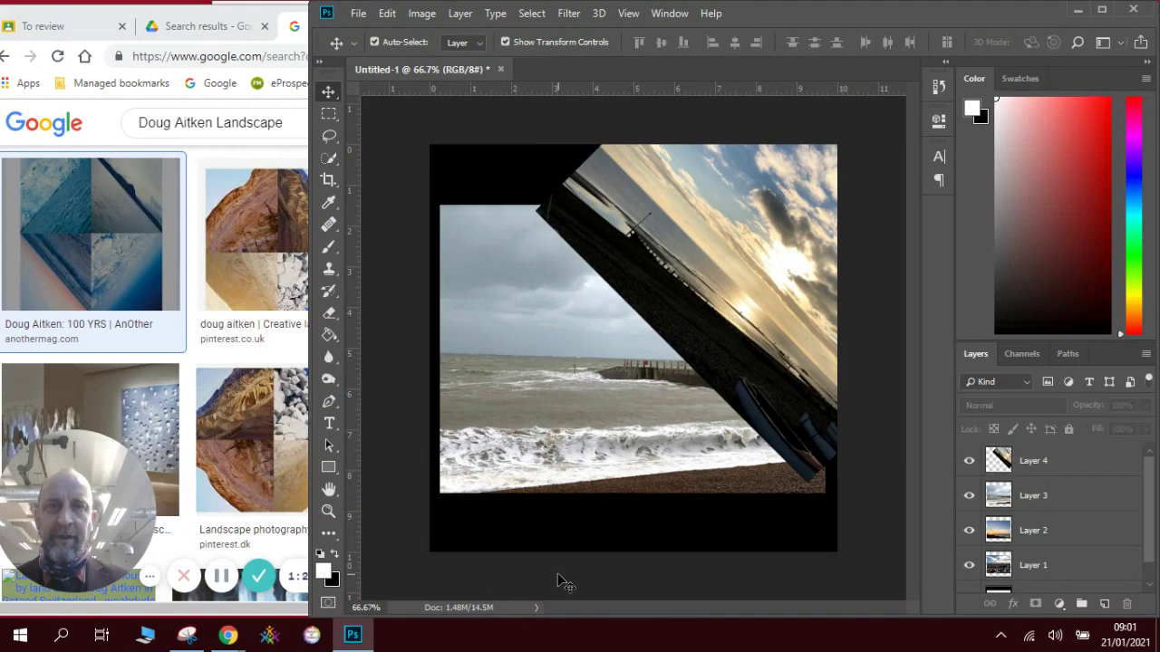
# - Add vertical and horizontal guides at the canvas centre, nudge Layer 4 left, then hide it
pyautogui.click(546, 389)
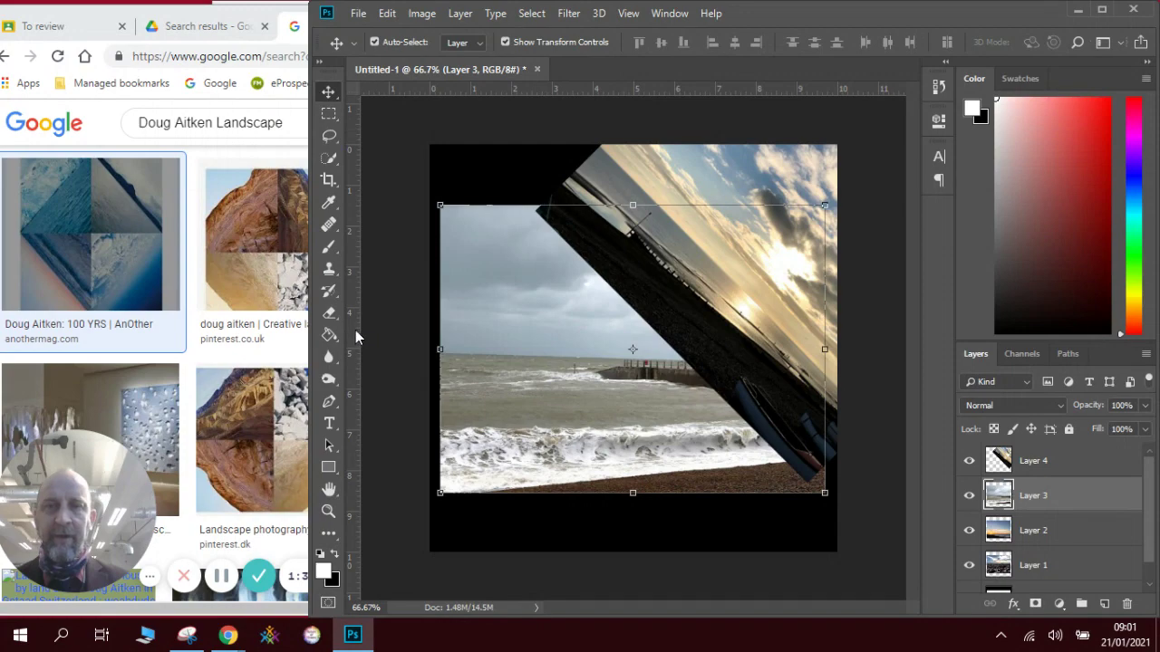
pyautogui.moveTo(355, 337); pyautogui.dragTo(632, 355)
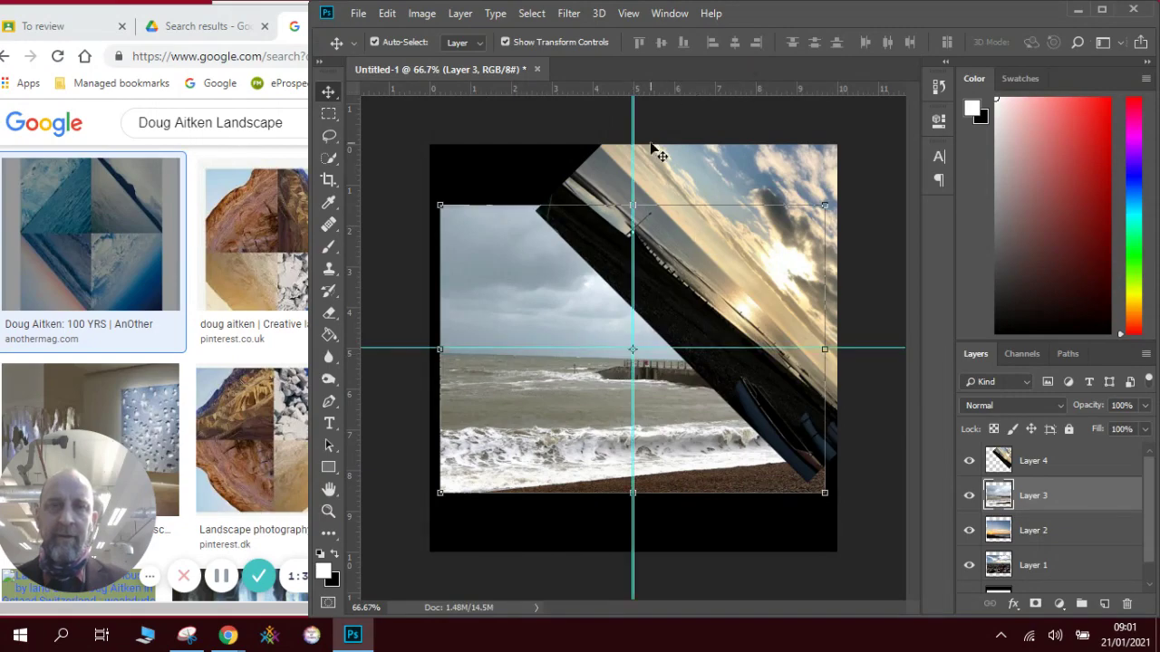
pyautogui.moveTo(689, 94); pyautogui.dragTo(686, 349)
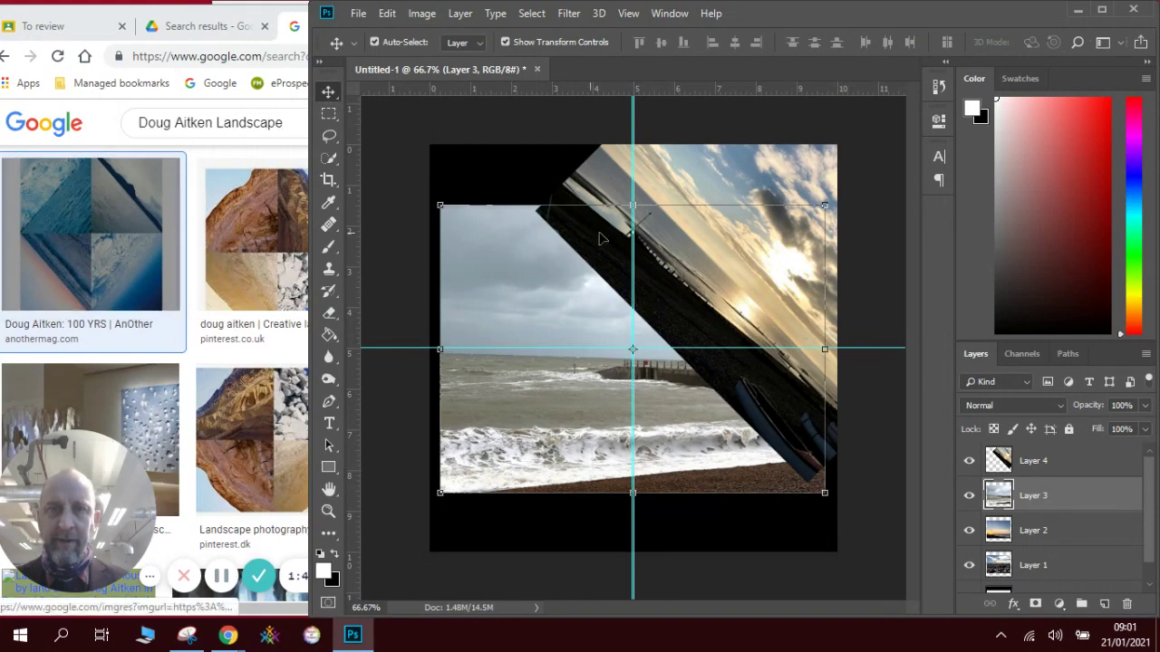
pyautogui.moveTo(706, 274); pyautogui.dragTo(665, 272)
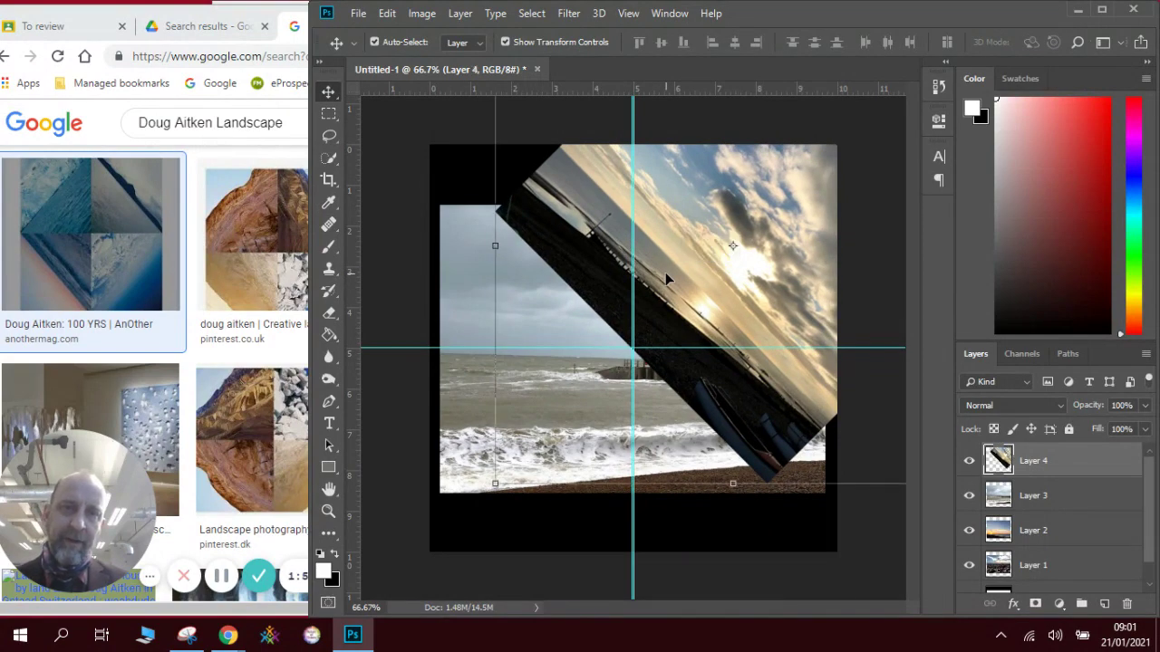
pyautogui.click(969, 461)
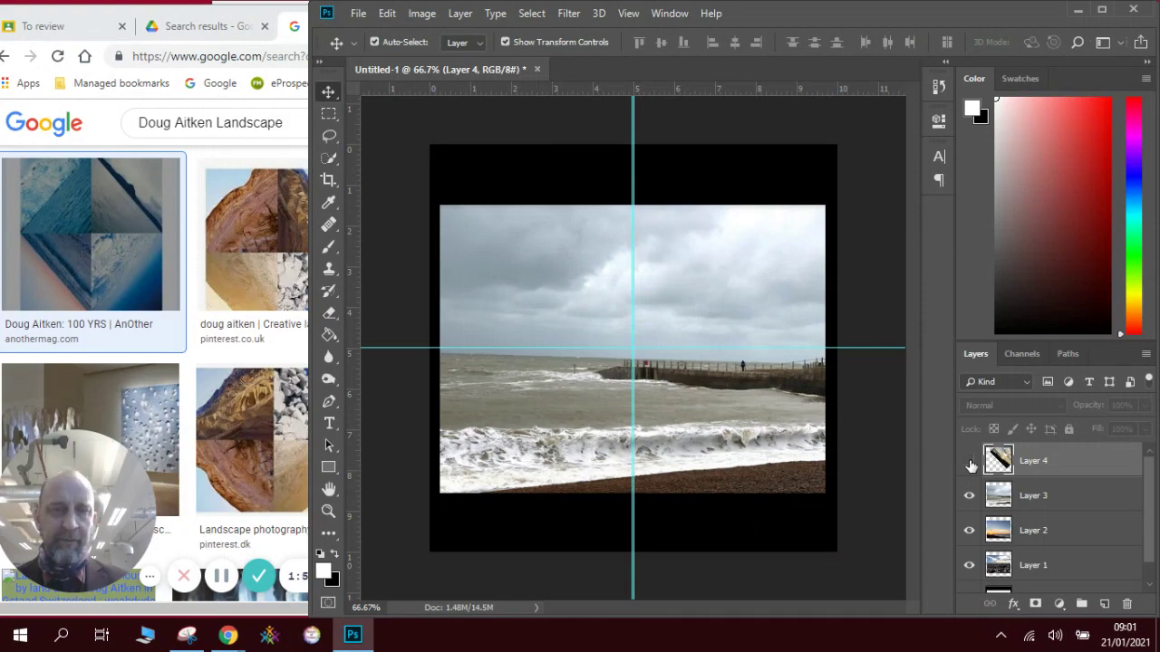
# - Rotate Layer 3's stormy sea photo by −135° and move it down and left
pyautogui.click(1034, 497)
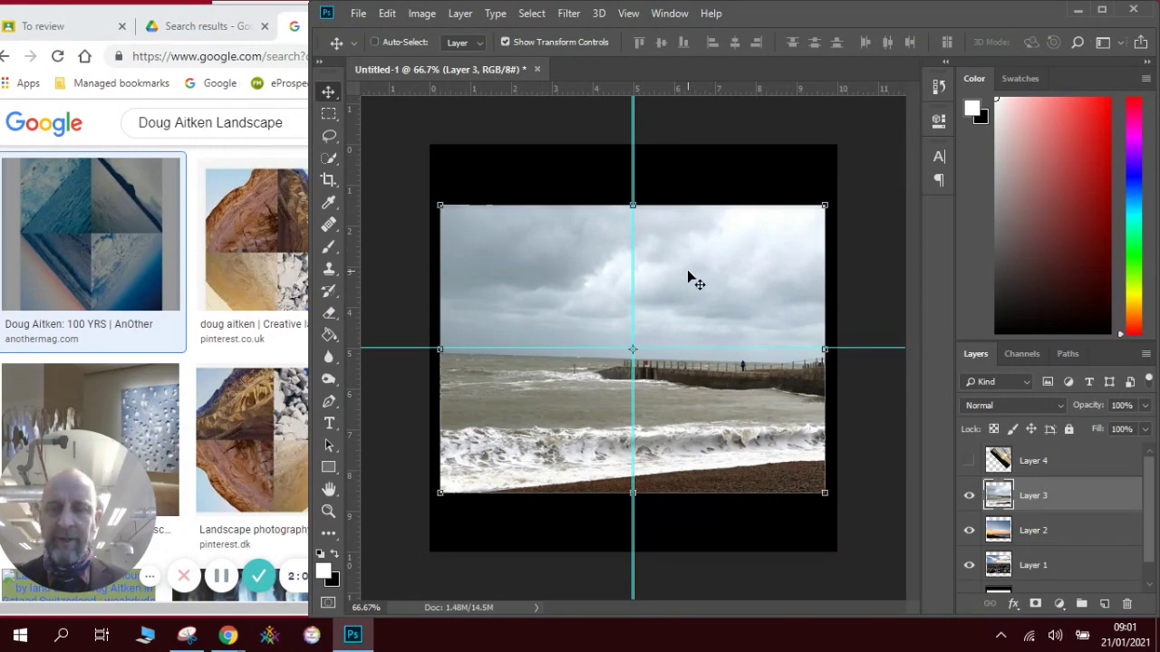
pyautogui.hotkey('ctrl', 't')
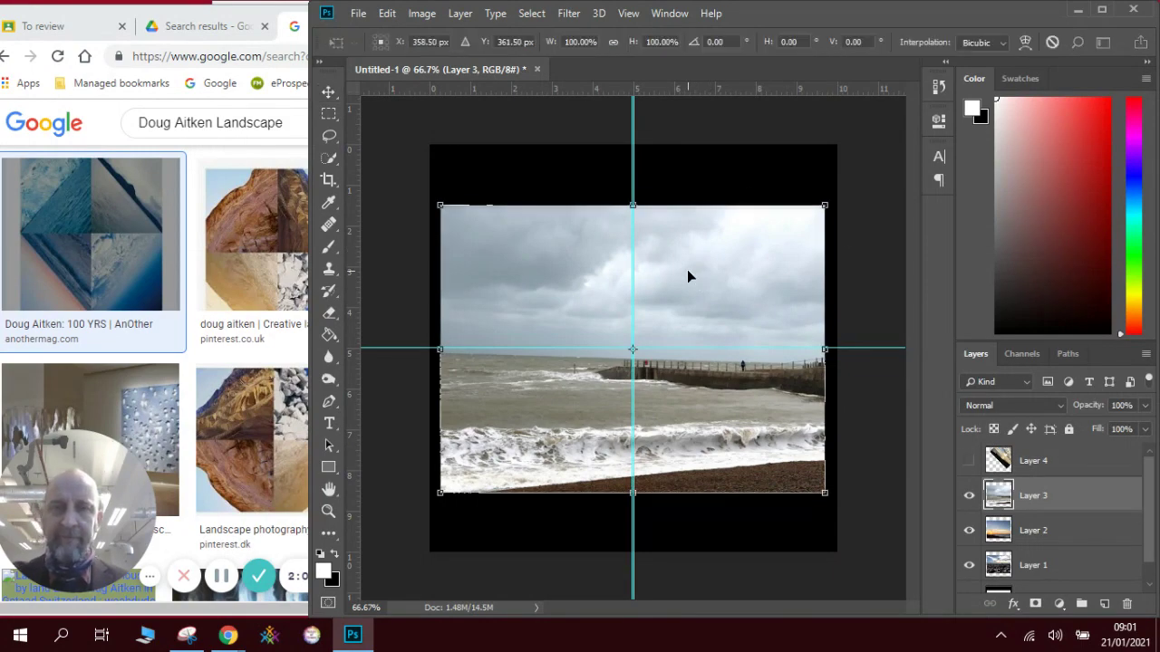
pyautogui.click(726, 39)
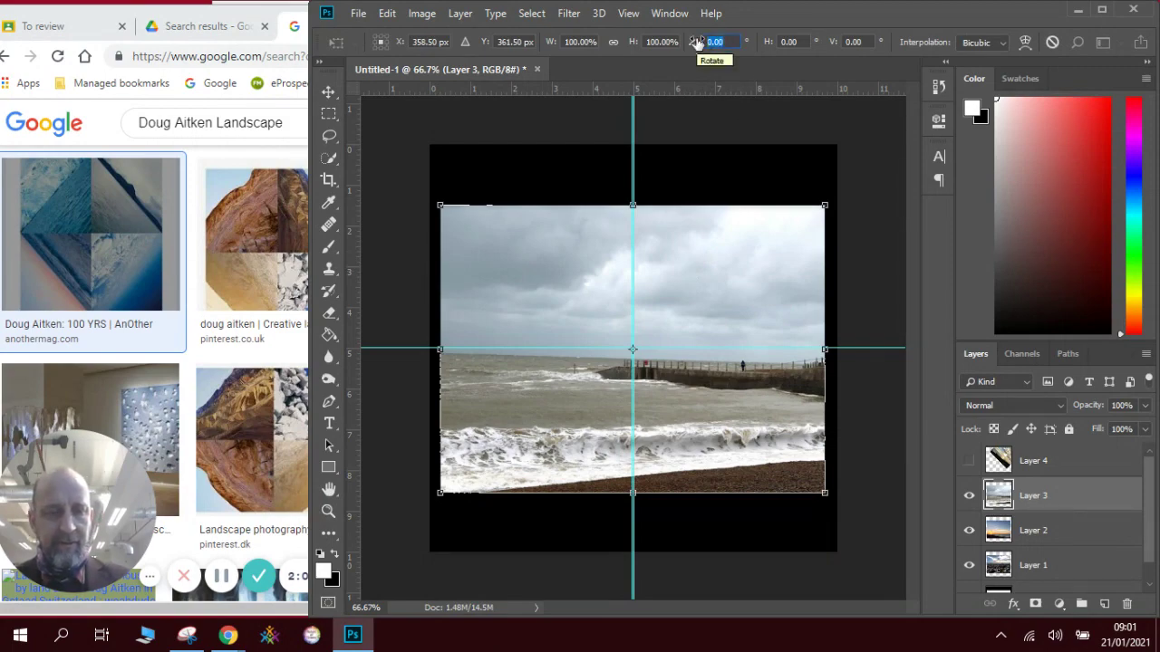
pyautogui.write('-135')
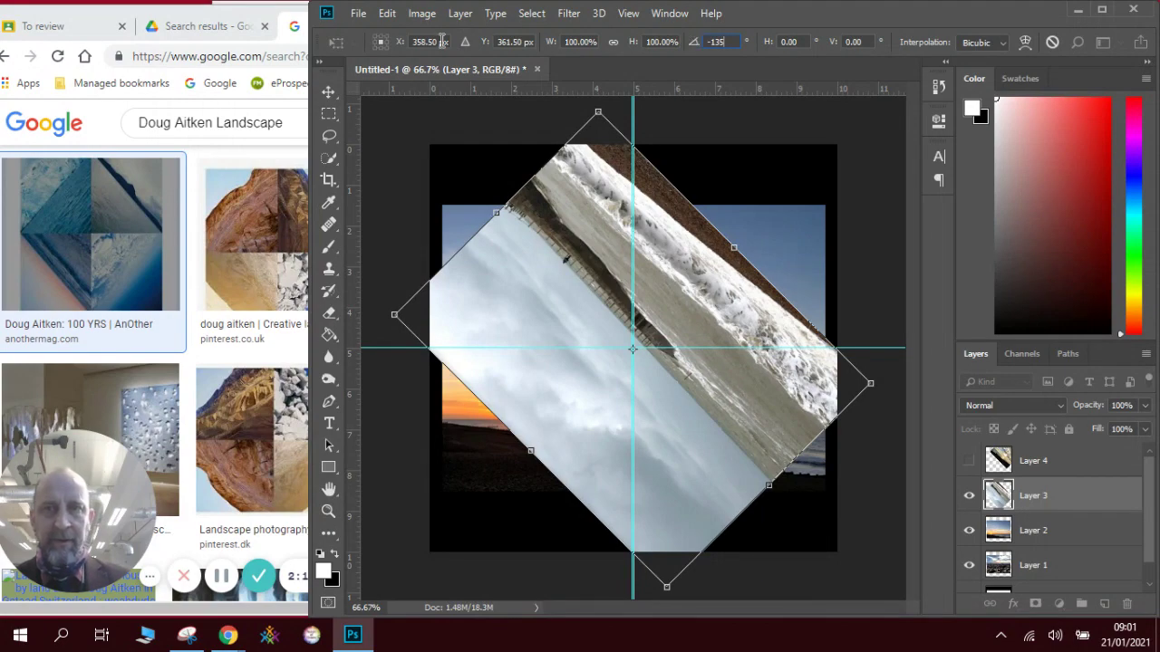
pyautogui.click(329, 92)
pyautogui.click(662, 249)
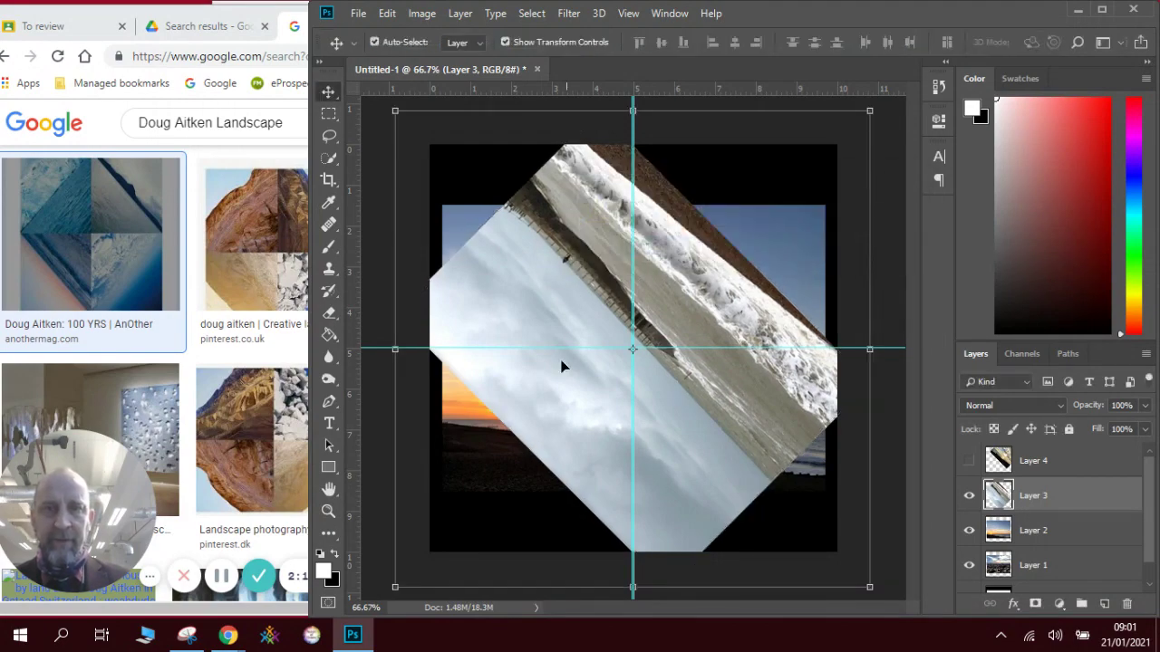
pyautogui.moveTo(543, 407); pyautogui.dragTo(459, 497)
# - Show Layer 4 again and shift its rotated pier photo slightly down
pyautogui.click(969, 460)
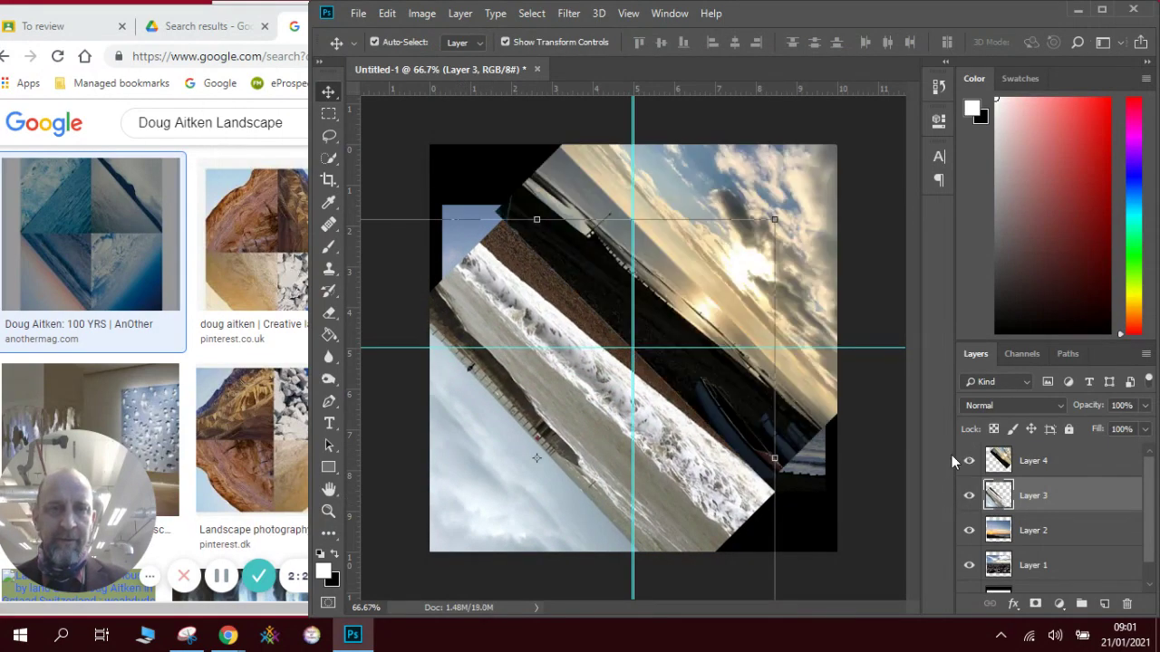
pyautogui.moveTo(709, 299); pyautogui.dragTo(711, 312)
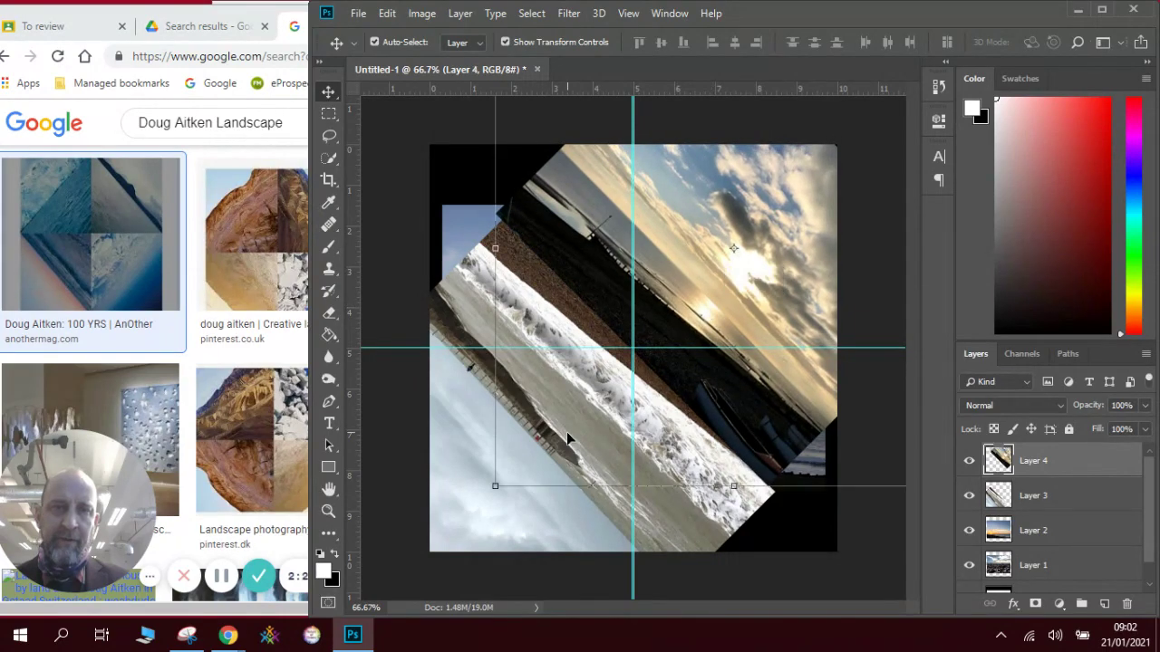
pyautogui.click(895, 429)
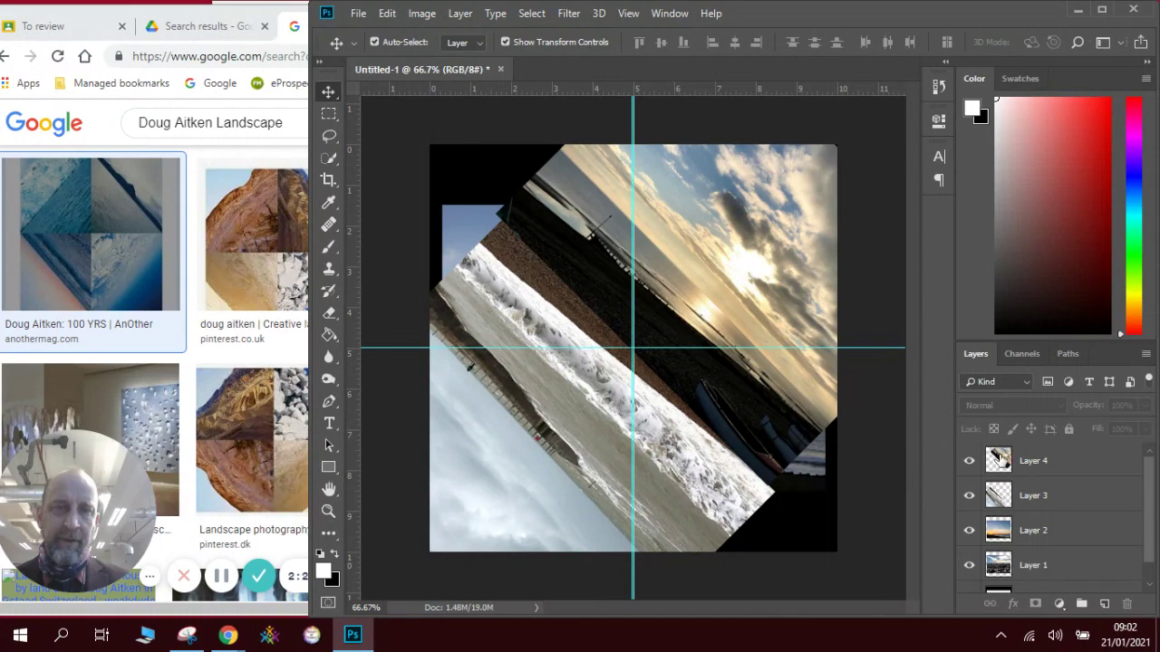
# - Hide Layers 4 and 3, then rotate Layer 2's sunset photo −45° and move it up-left
pyautogui.click(968, 461)
pyautogui.click(970, 497)
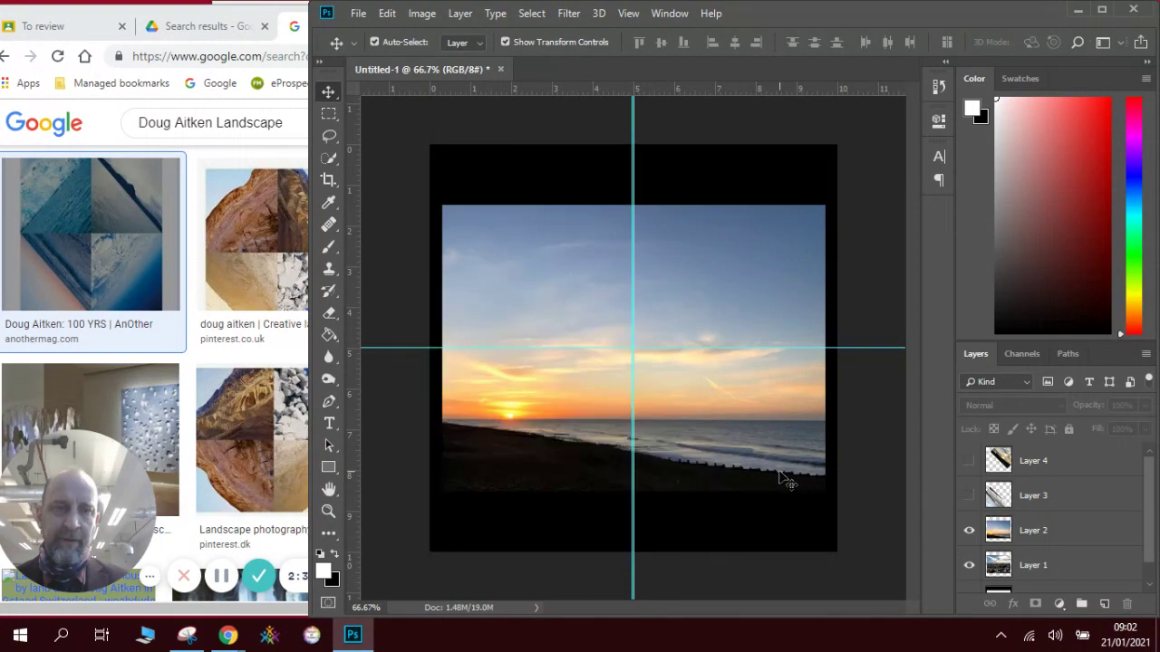
pyautogui.click(1054, 535)
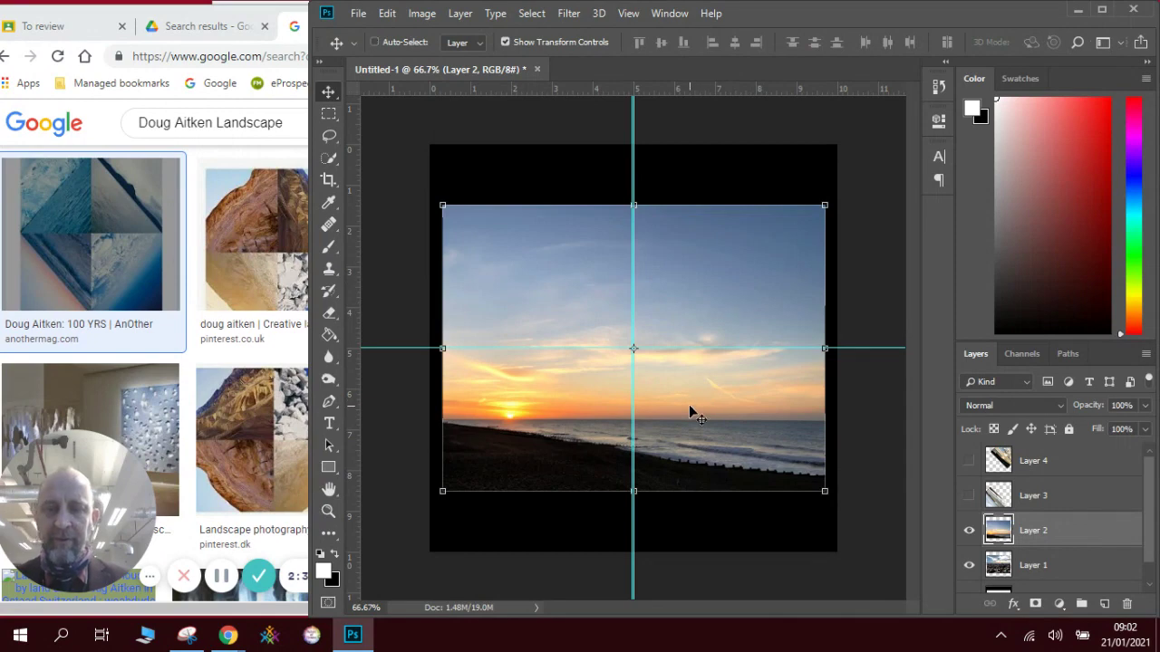
pyautogui.hotkey('ctrl', 't')
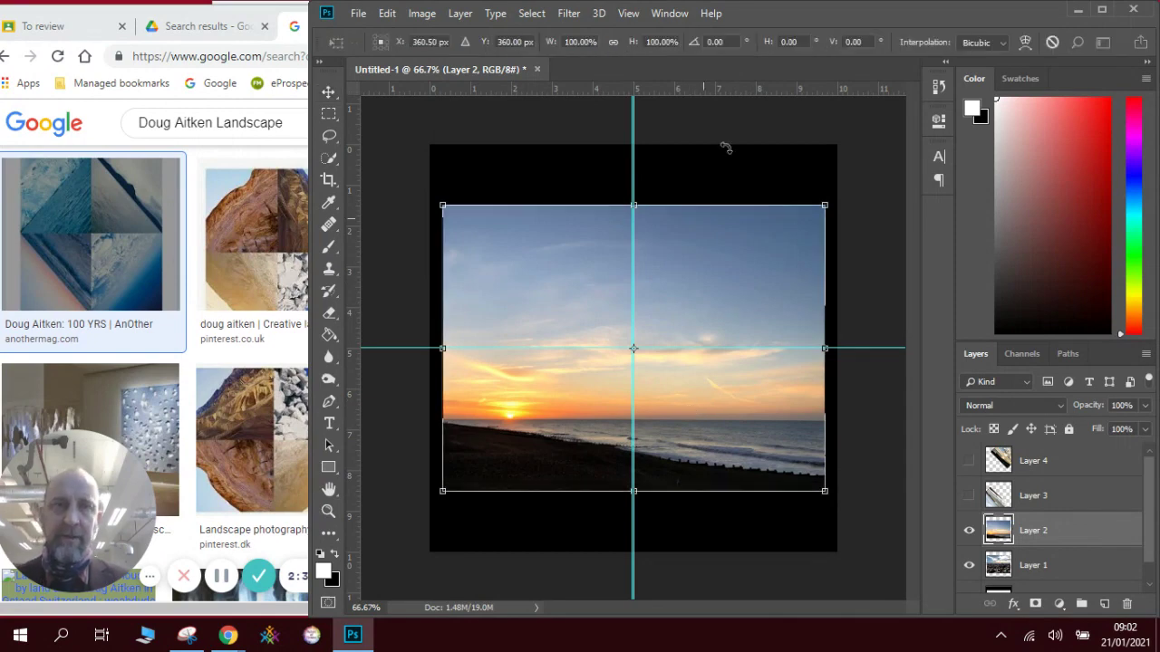
pyautogui.click(732, 42)
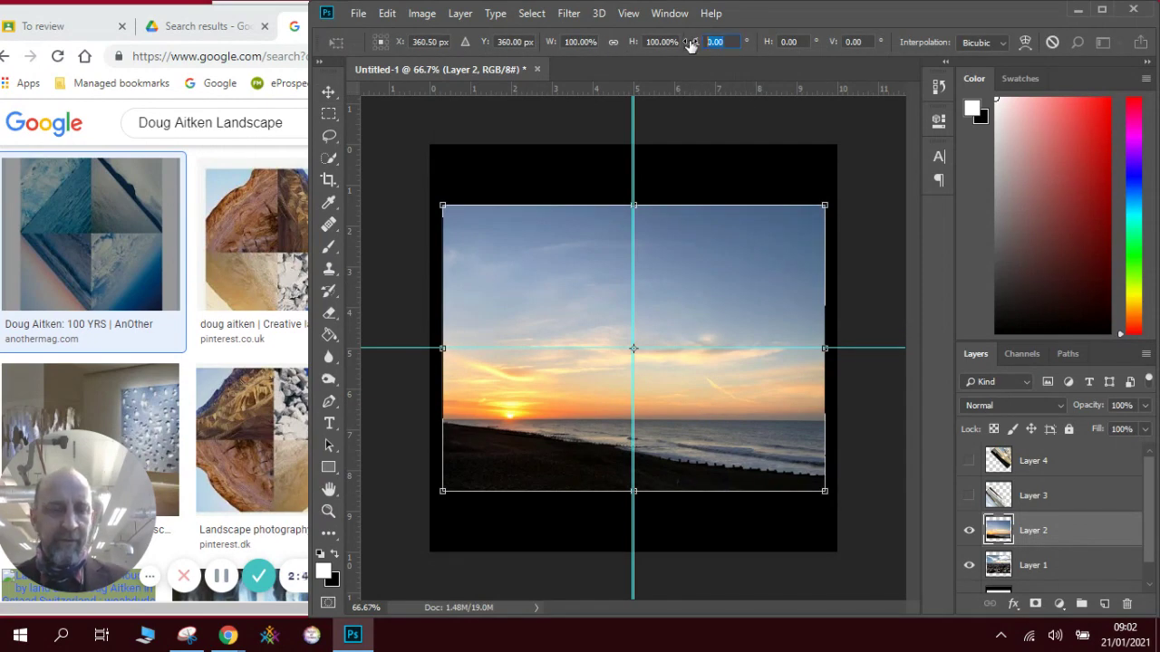
pyautogui.write('-45')
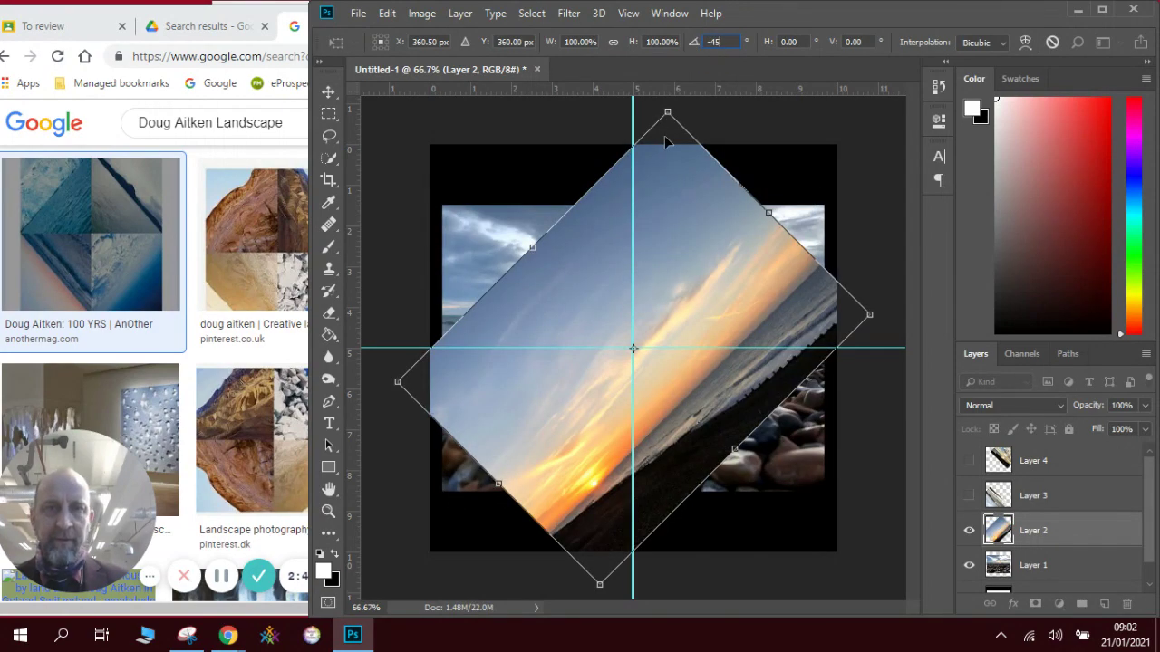
pyautogui.moveTo(574, 243); pyautogui.dragTo(473, 143)
pyautogui.press('Return')
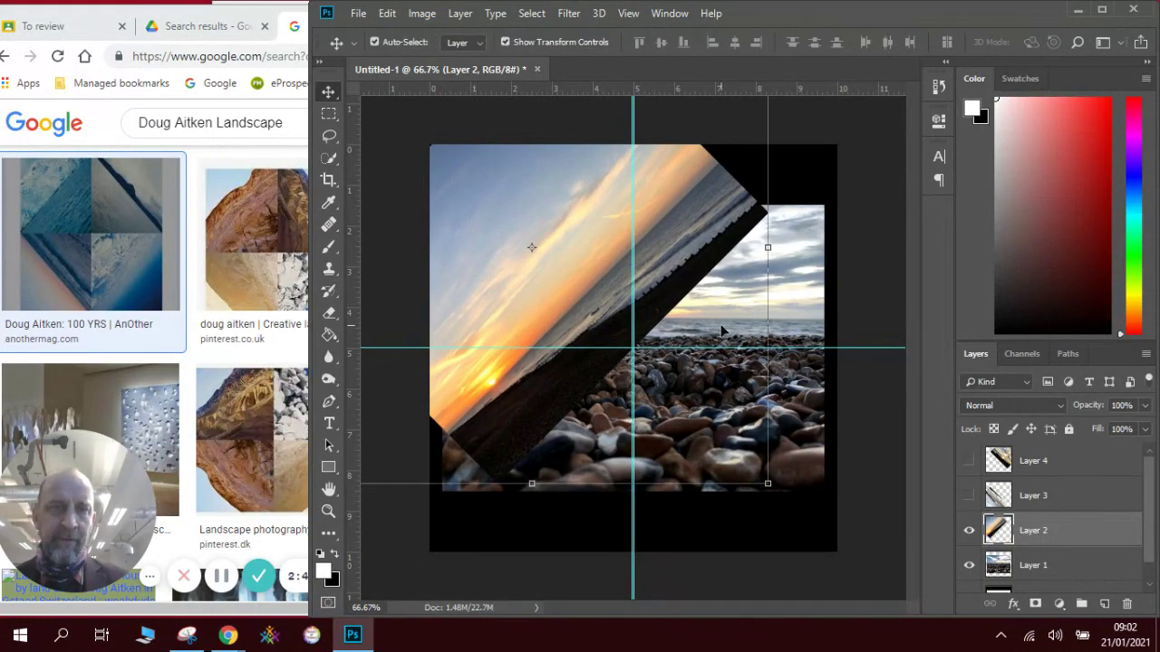
# - Rotate Layer 1's pebble beach photo by 135° and move it down and right
pyautogui.click(1061, 577)
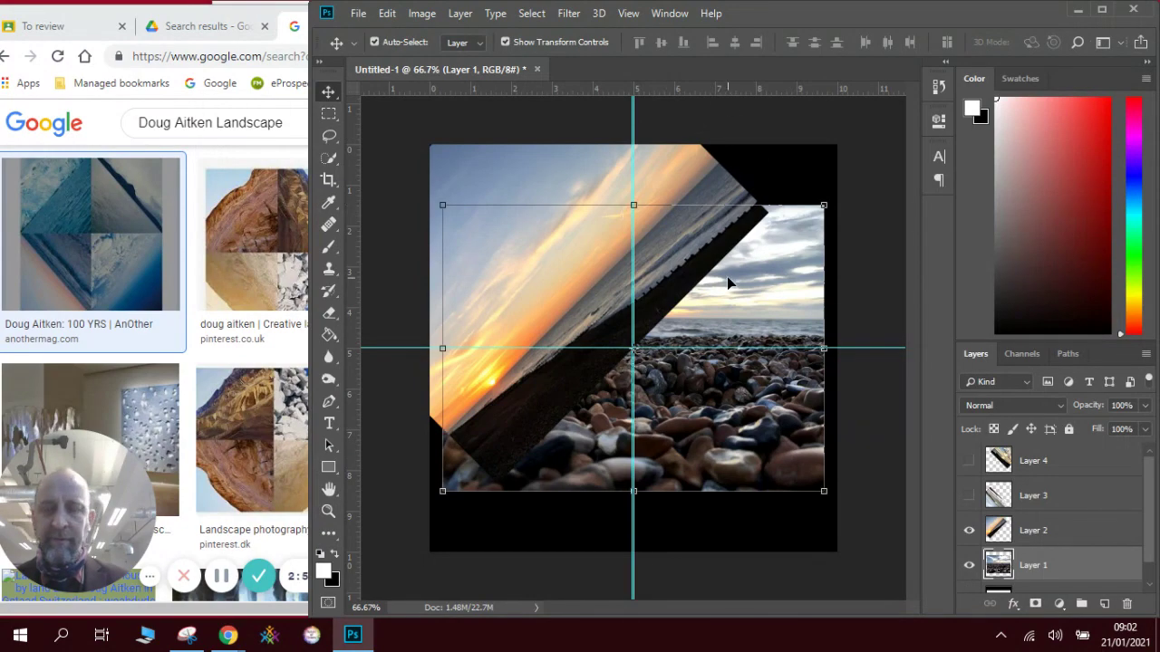
pyautogui.hotkey('ctrl', 't')
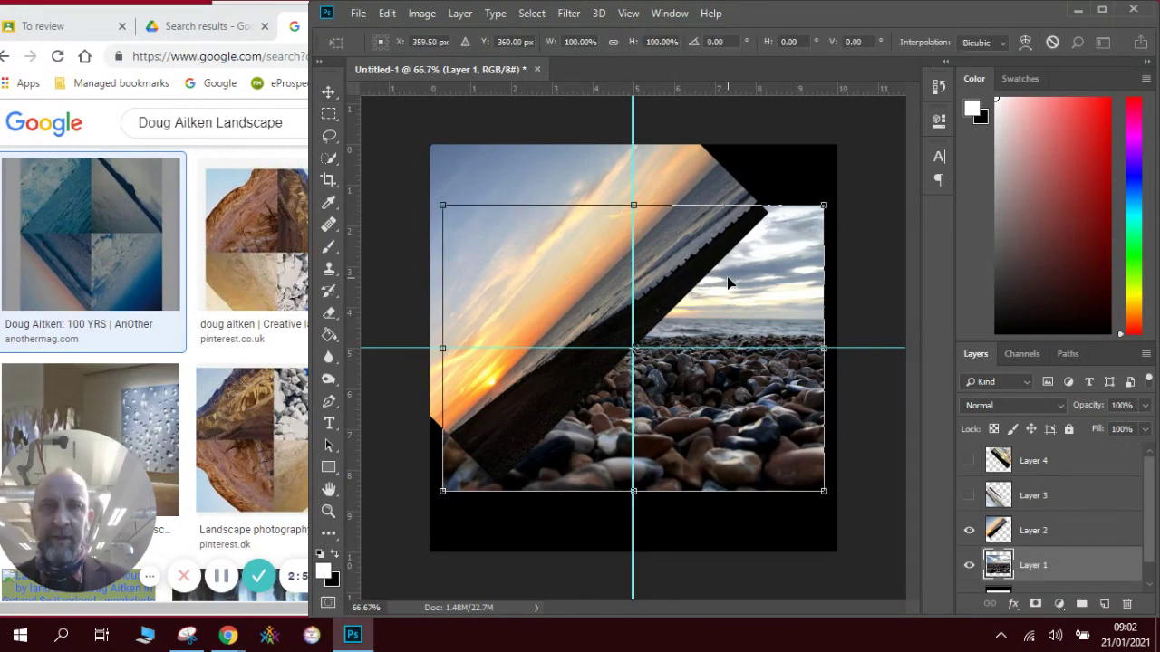
pyautogui.click(707, 43)
pyautogui.write('135')
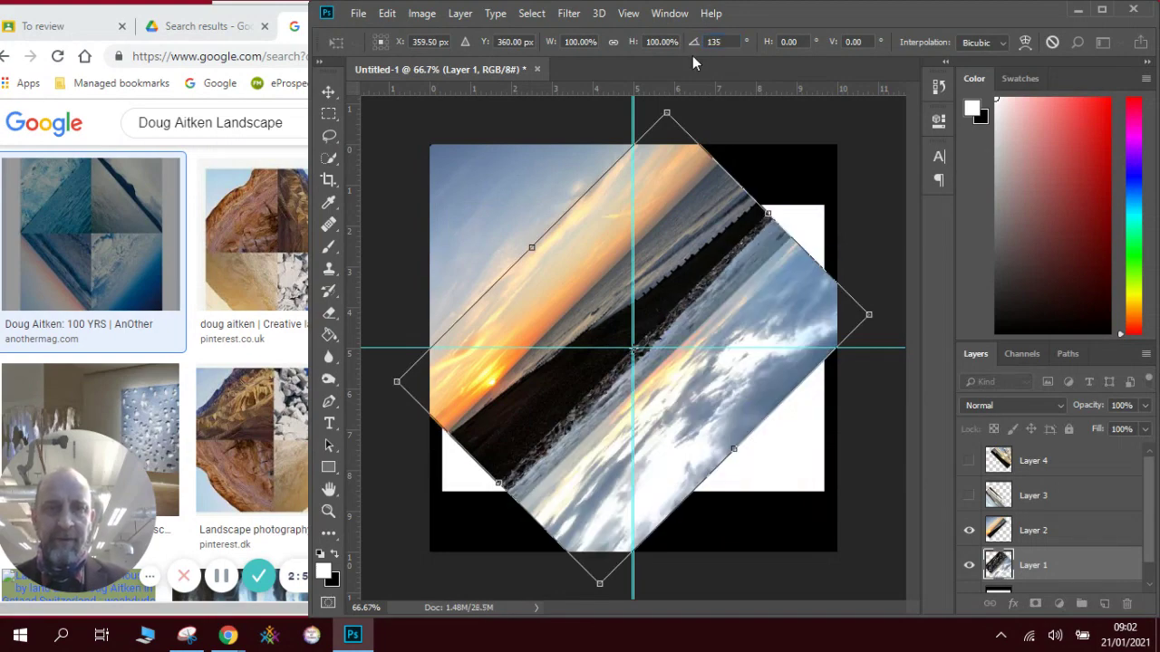
pyautogui.moveTo(681, 407); pyautogui.dragTo(781, 504)
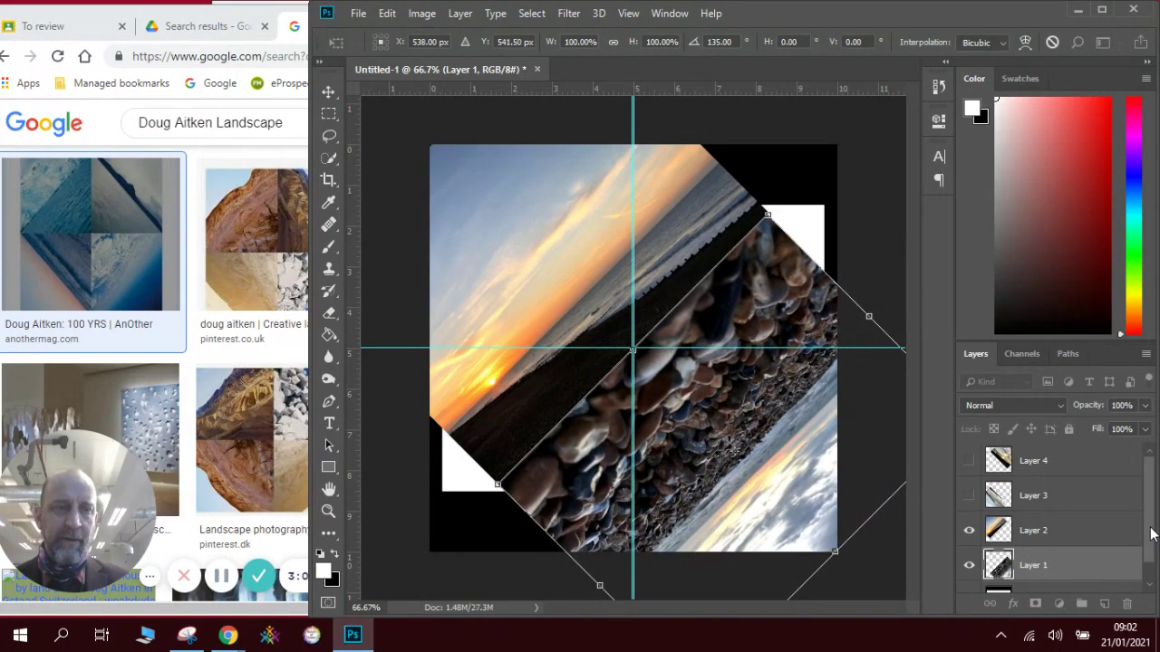
pyautogui.press('Return')
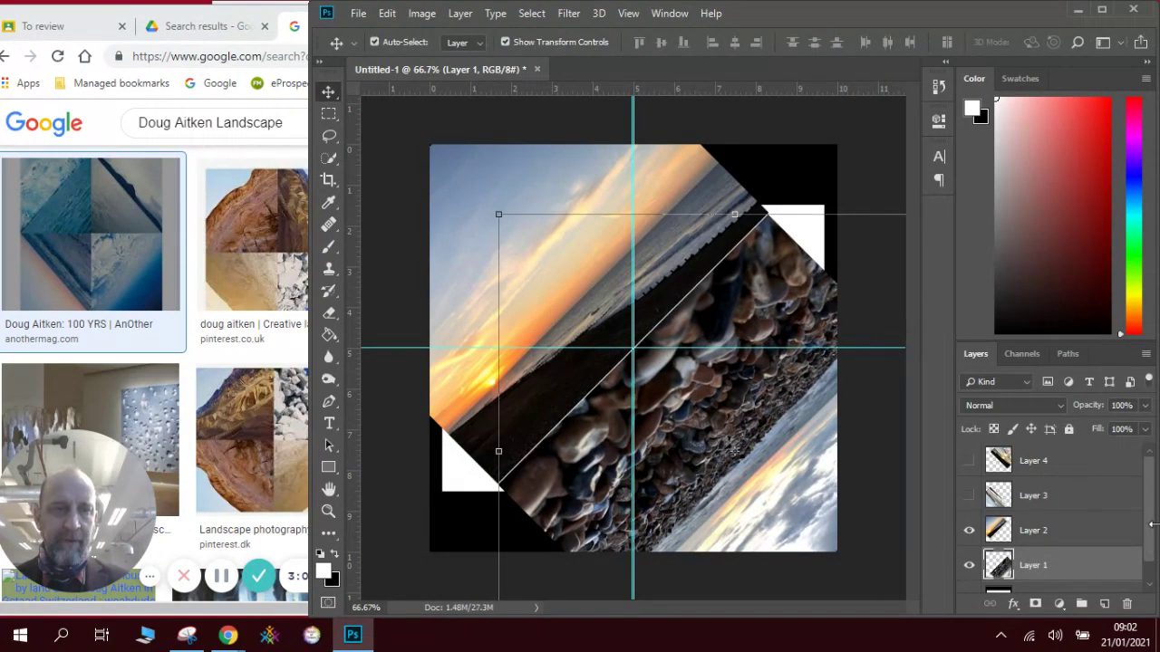
# - Hide the white Background layer and nudge the pebbles photo slightly upward
pyautogui.scroll(-1, 1156, 527)
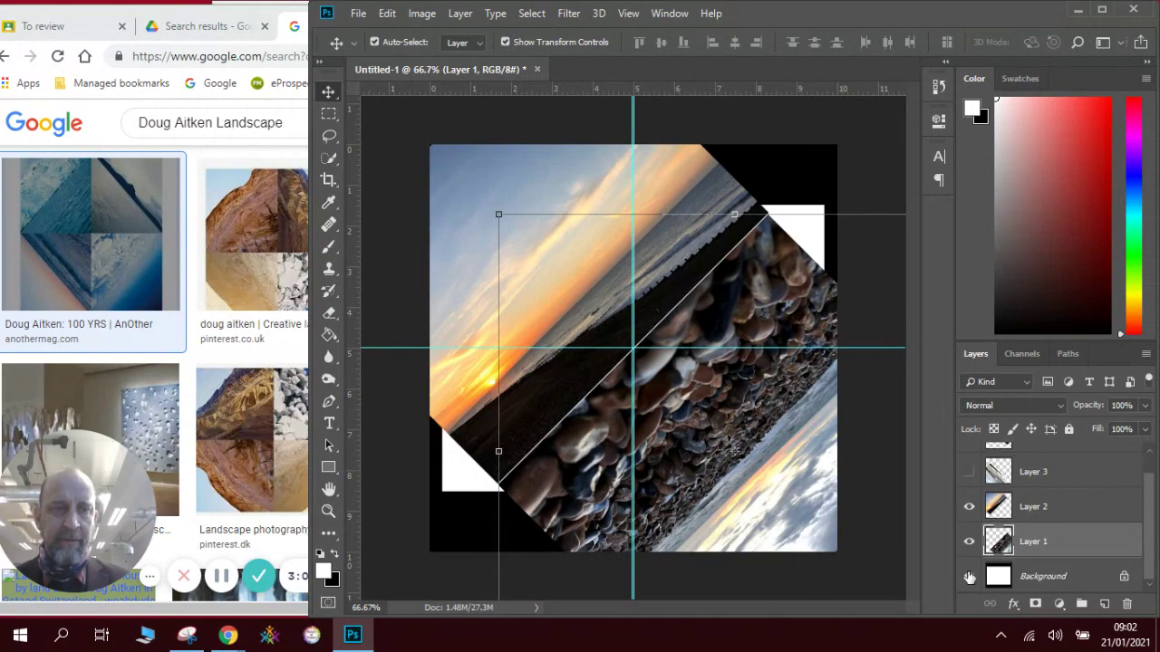
pyautogui.click(969, 576)
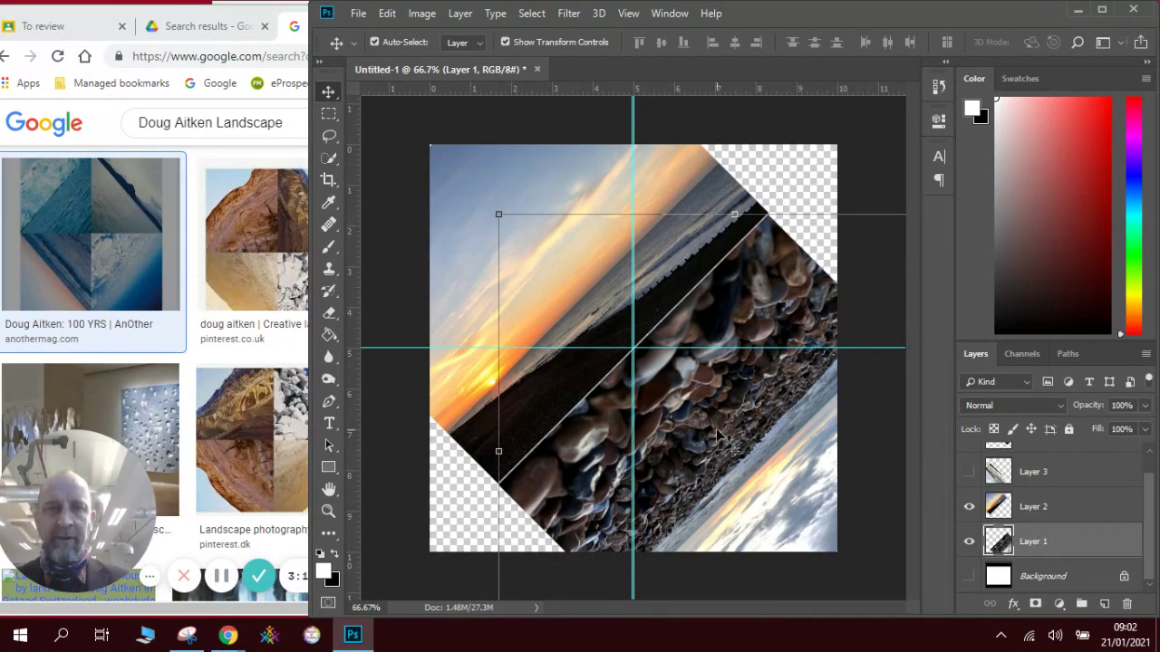
pyautogui.moveTo(716, 437); pyautogui.dragTo(712, 430)
# - Scale Layer 2's sunset photo to about 113% and fit it into the upper-left quadrant
pyautogui.moveTo(491, 181)
pyautogui.mouseDown()
pyautogui.moveTo(472, 182)
pyautogui.moveTo(482, 201)
pyautogui.mouseUp()
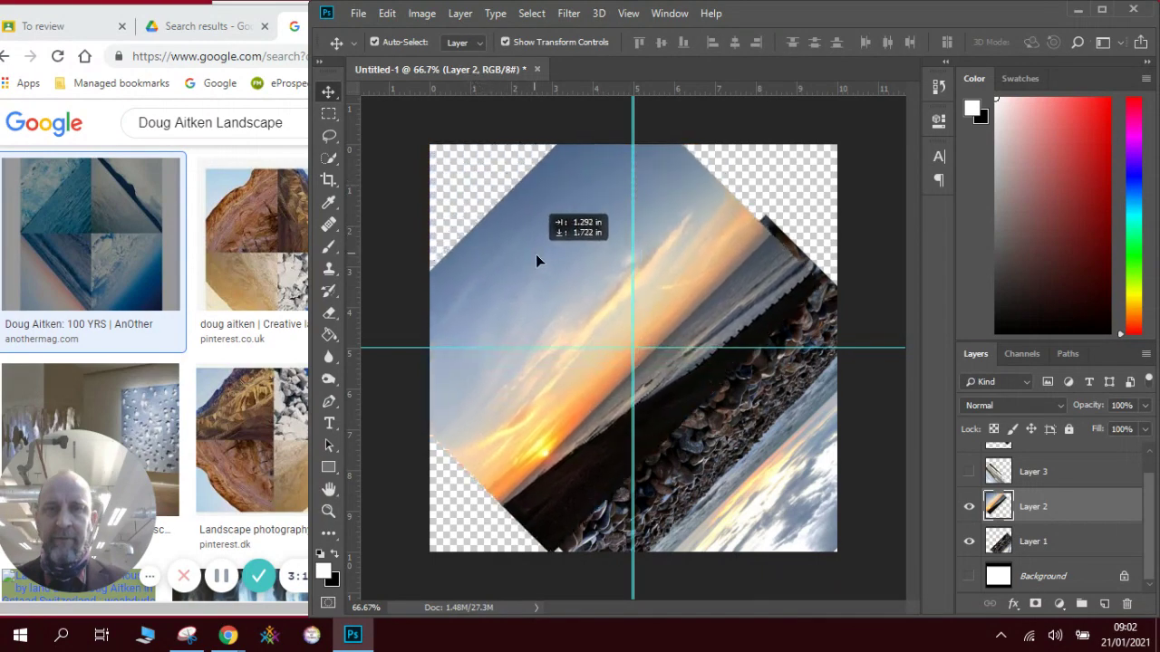
pyautogui.moveTo(535, 262); pyautogui.dragTo(607, 254)
pyautogui.moveTo(823, 557); pyautogui.dragTo(887, 619)
pyautogui.moveTo(694, 409); pyautogui.dragTo(641, 242)
pyautogui.moveTo(692, 418)
pyautogui.mouseDown()
pyautogui.moveTo(706, 413)
pyautogui.moveTo(696, 419)
pyautogui.mouseUp()
pyautogui.press('Return')
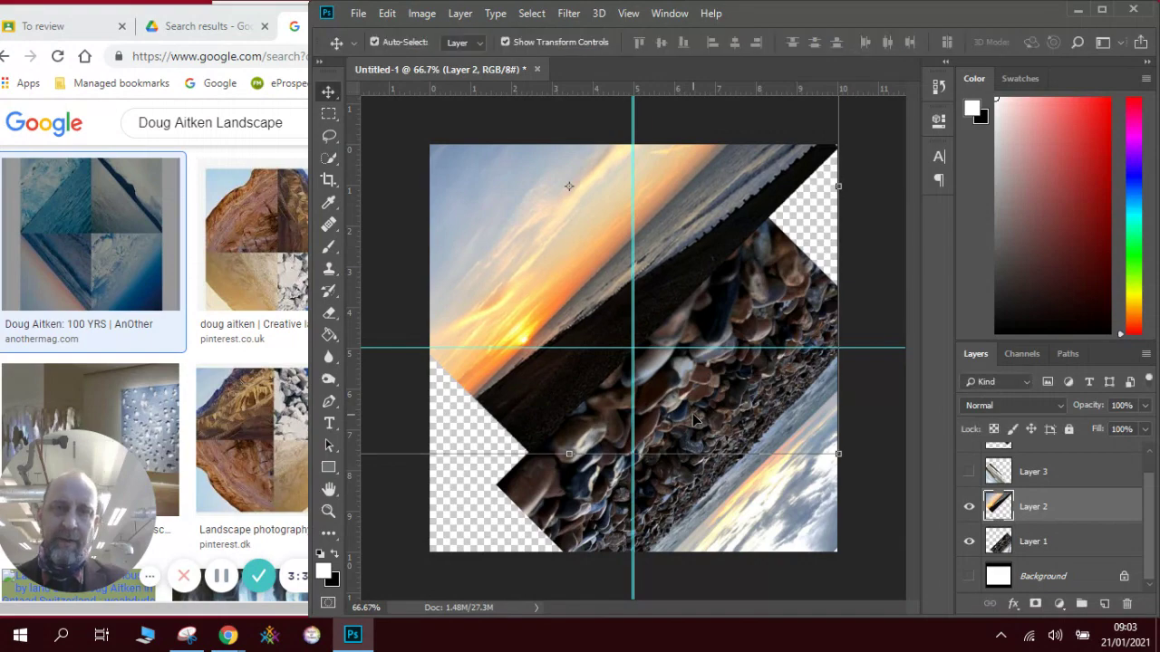
# - Make the waves and pier photo layers (Layers 3 and 4) visible again
pyautogui.click(887, 317)
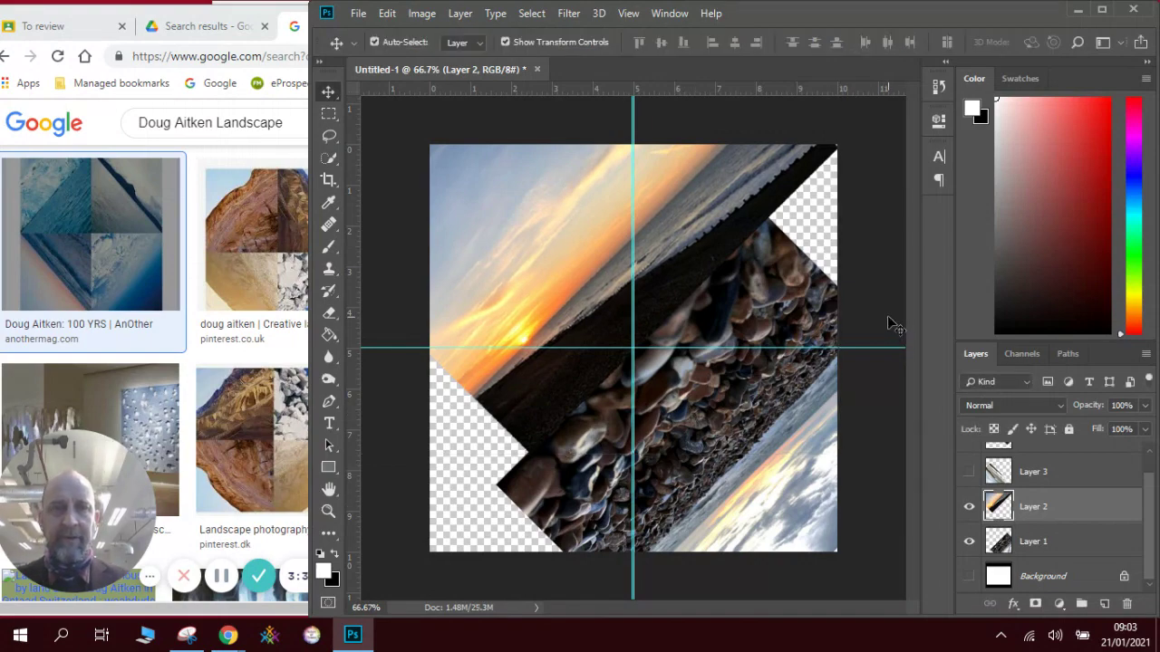
pyautogui.click(970, 472)
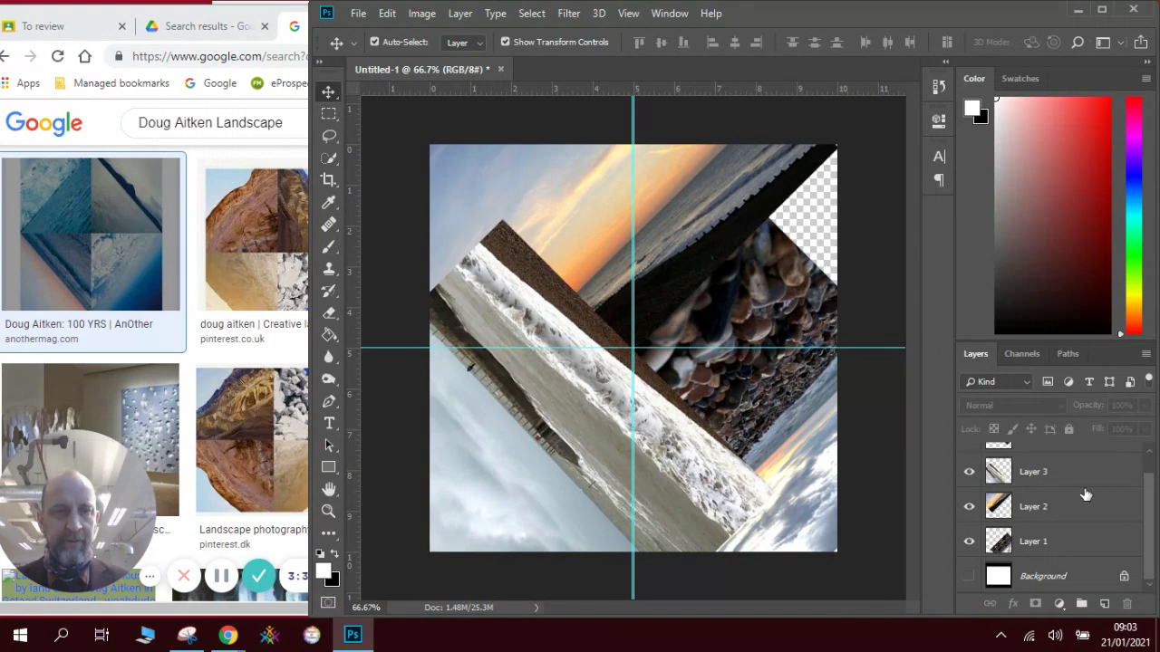
pyautogui.scroll(1, 1151, 517)
pyautogui.click(967, 463)
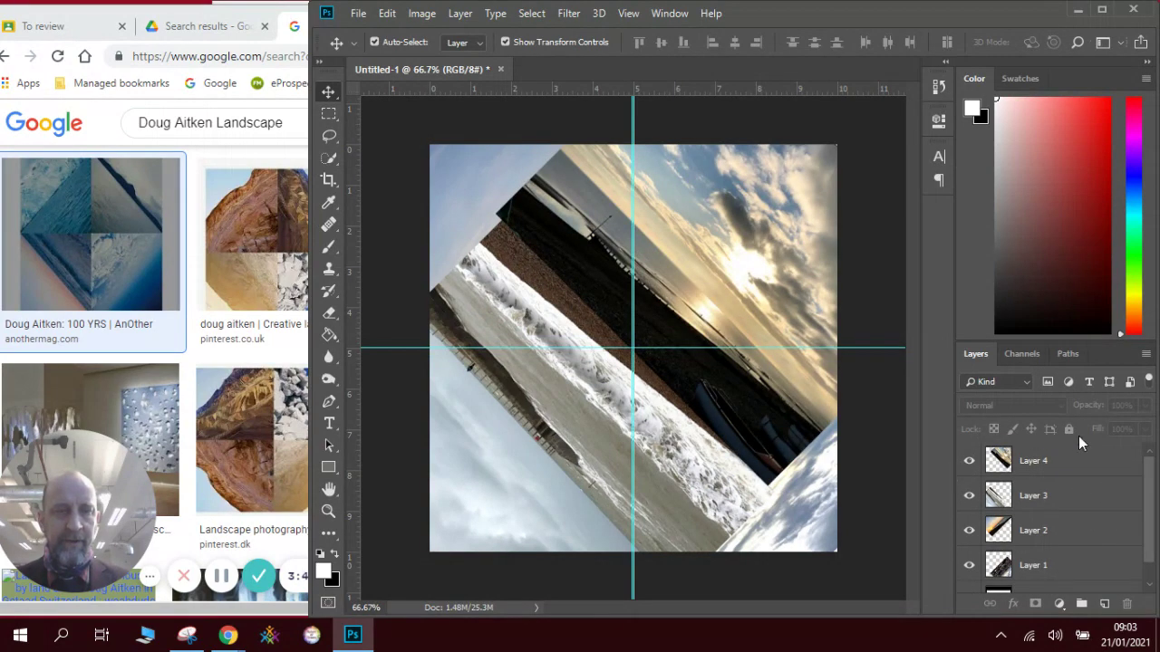
# - Drop Layer 4 to 75% opacity, nudge it right and down, then restore 100% opacity
pyautogui.click(1111, 462)
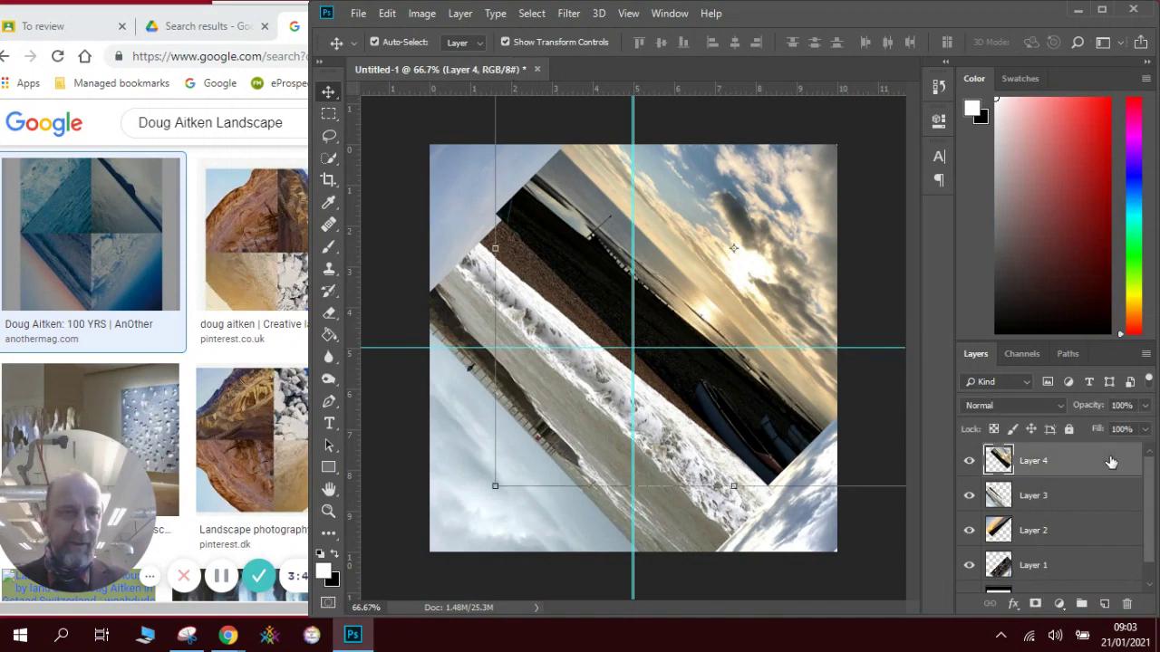
pyautogui.click(1145, 405)
pyautogui.moveTo(1144, 425); pyautogui.dragTo(1123, 425)
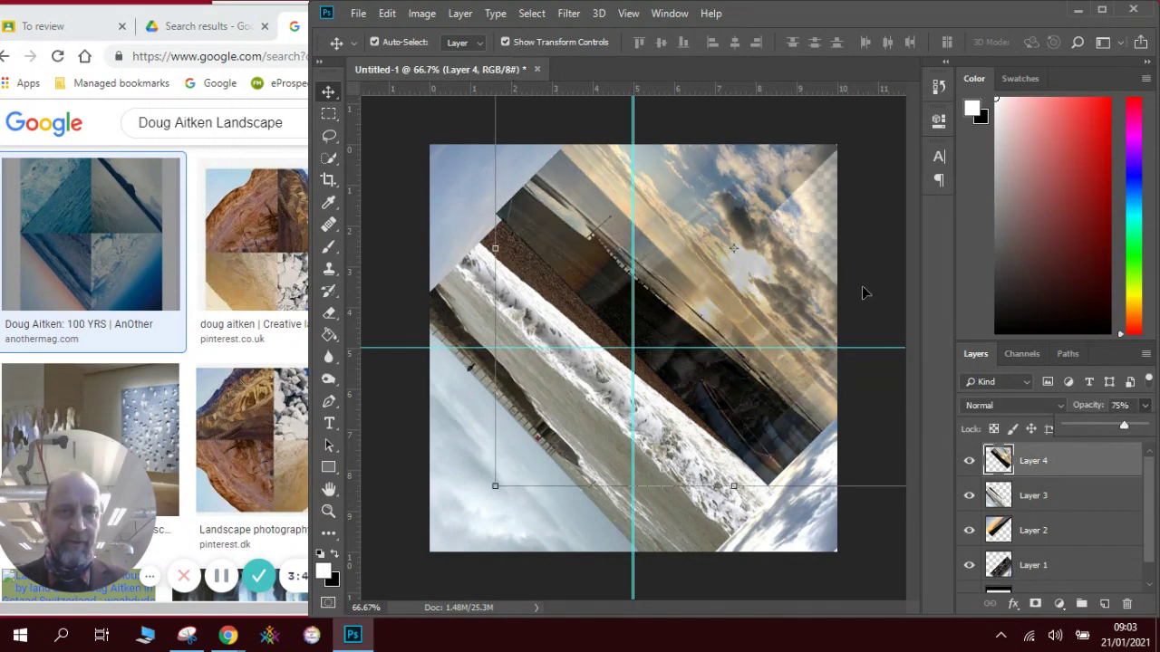
pyautogui.moveTo(750, 253)
pyautogui.mouseDown()
pyautogui.moveTo(760, 252)
pyautogui.moveTo(756, 267)
pyautogui.mouseUp()
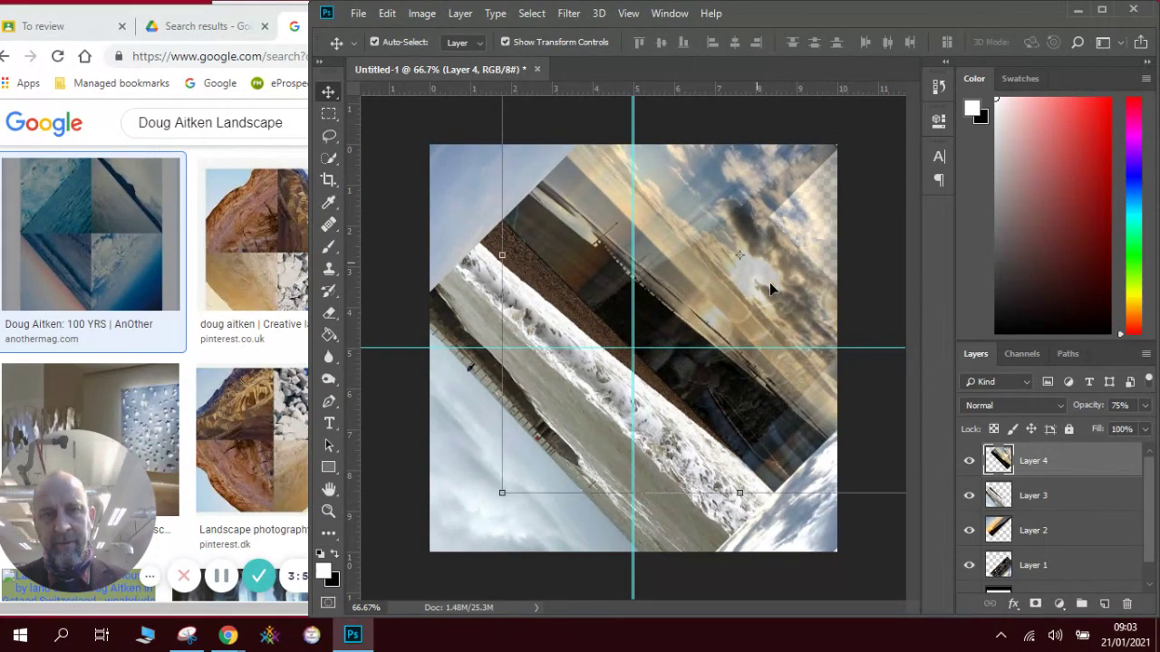
pyautogui.click(1146, 407)
pyautogui.moveTo(1124, 429); pyautogui.dragTo(1144, 427)
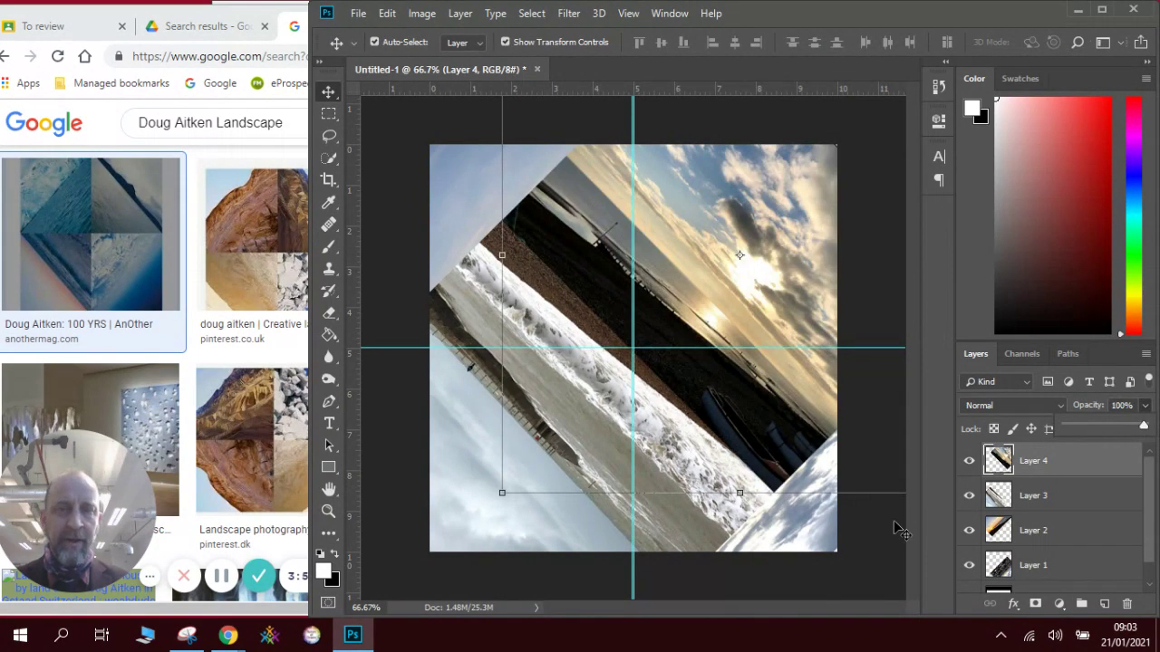
# - Draw a rectangular marquee selection over the upper-right quadrant of the canvas
pyautogui.click(414, 182)
pyautogui.press('m')
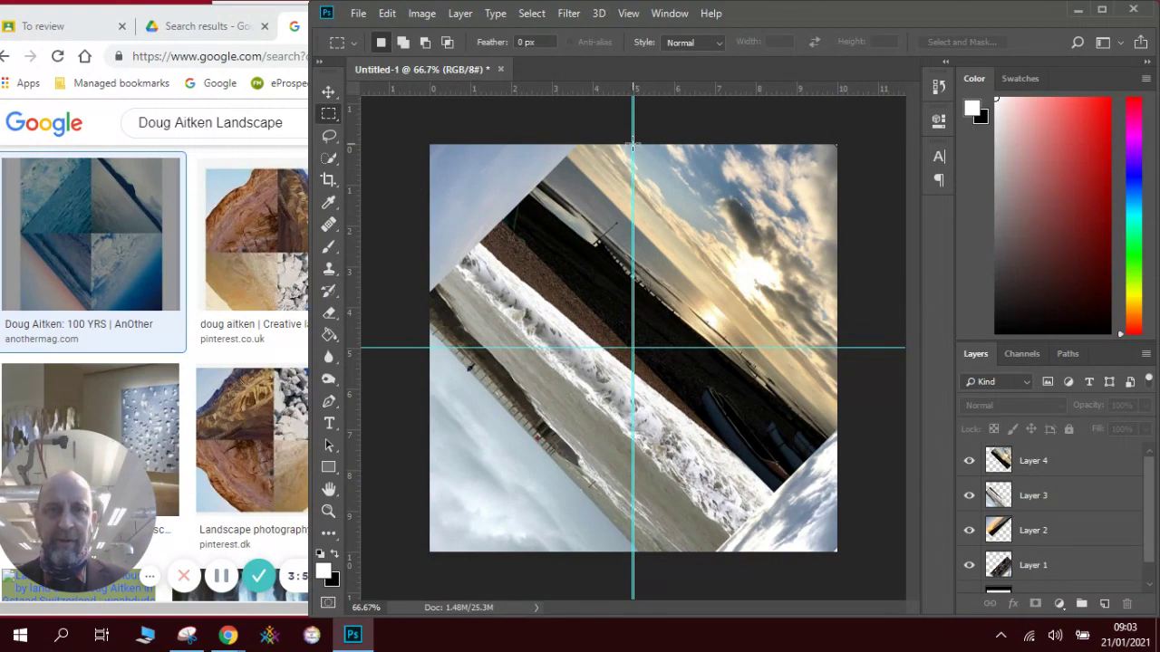
pyautogui.moveTo(632, 144); pyautogui.dragTo(838, 348)
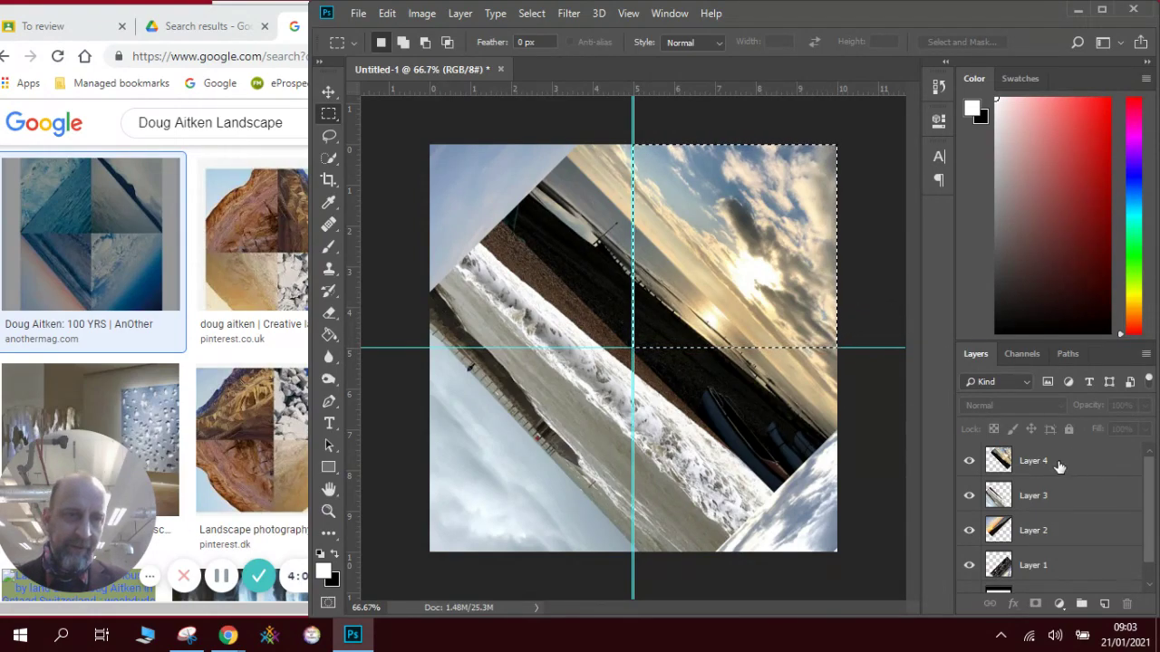
# - Copy the pier photo's top-right quadrant into a new Layer 5 and hide Layer 4
pyautogui.doubleClick(1058, 462)
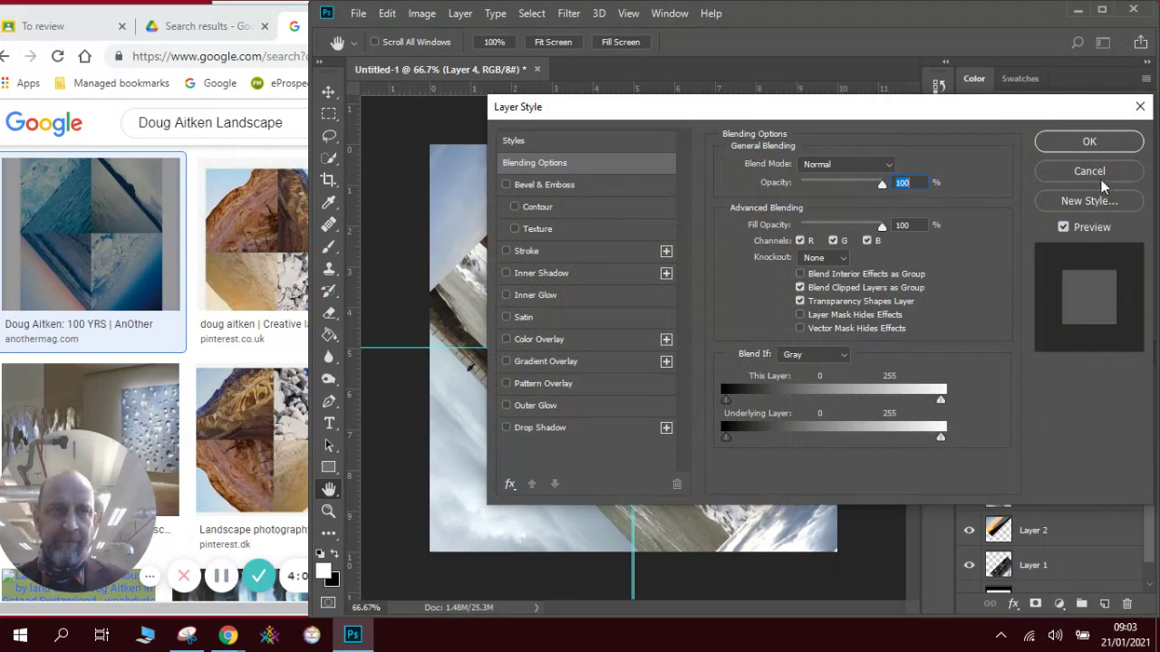
pyautogui.click(1089, 142)
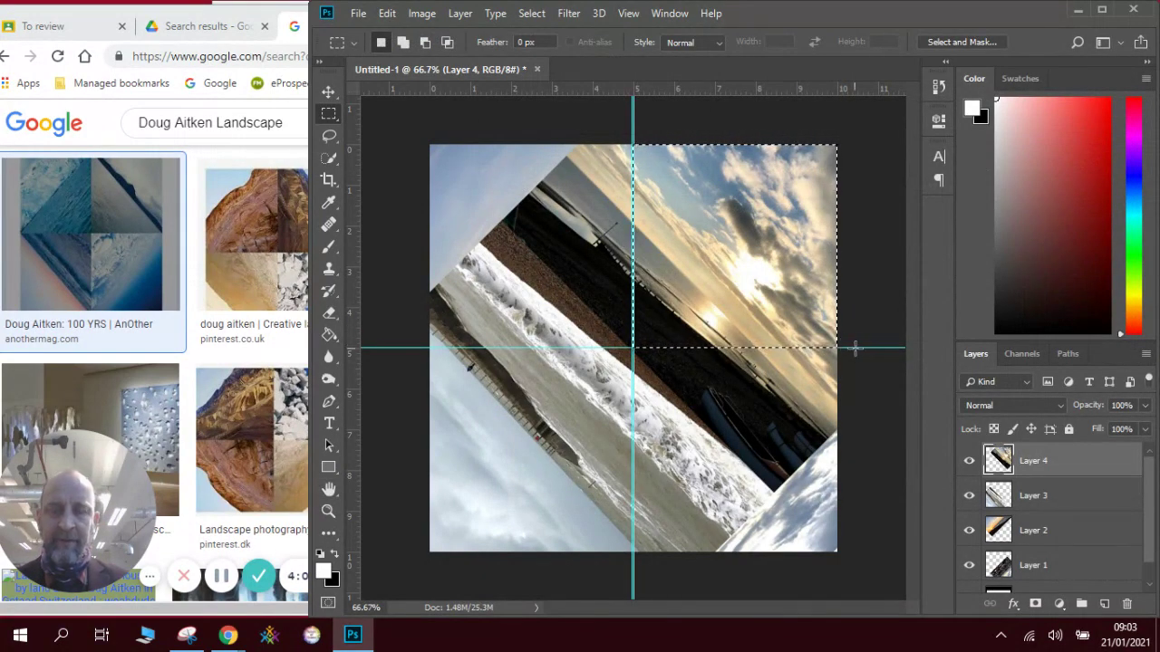
pyautogui.click(386, 14)
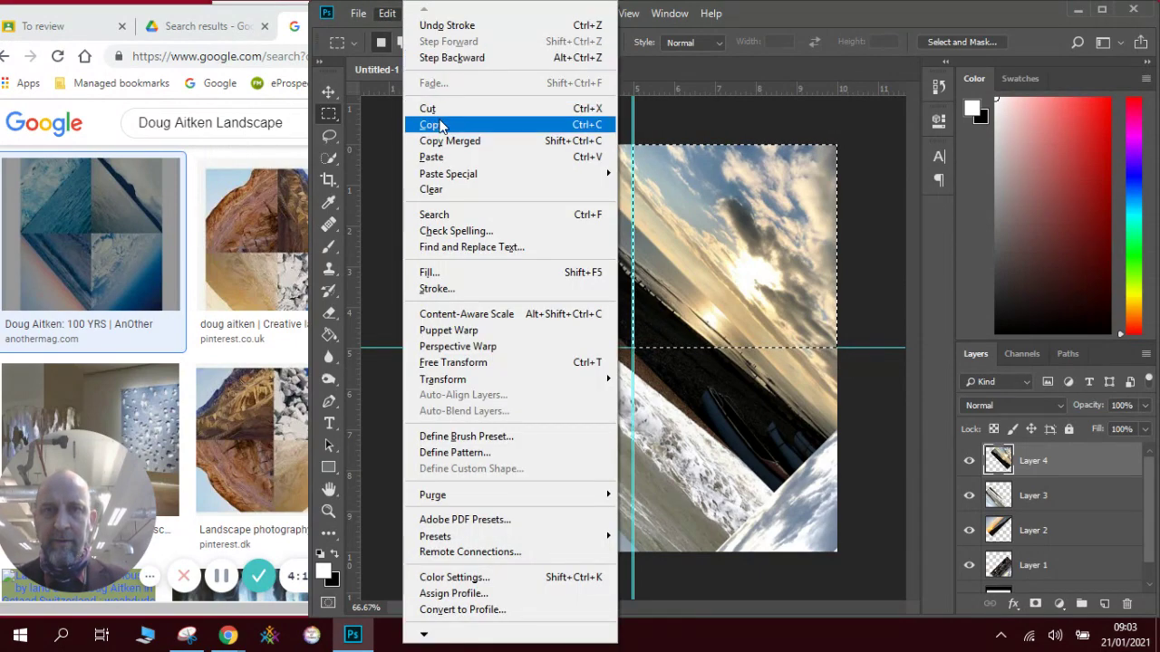
pyautogui.click(438, 124)
pyautogui.click(386, 14)
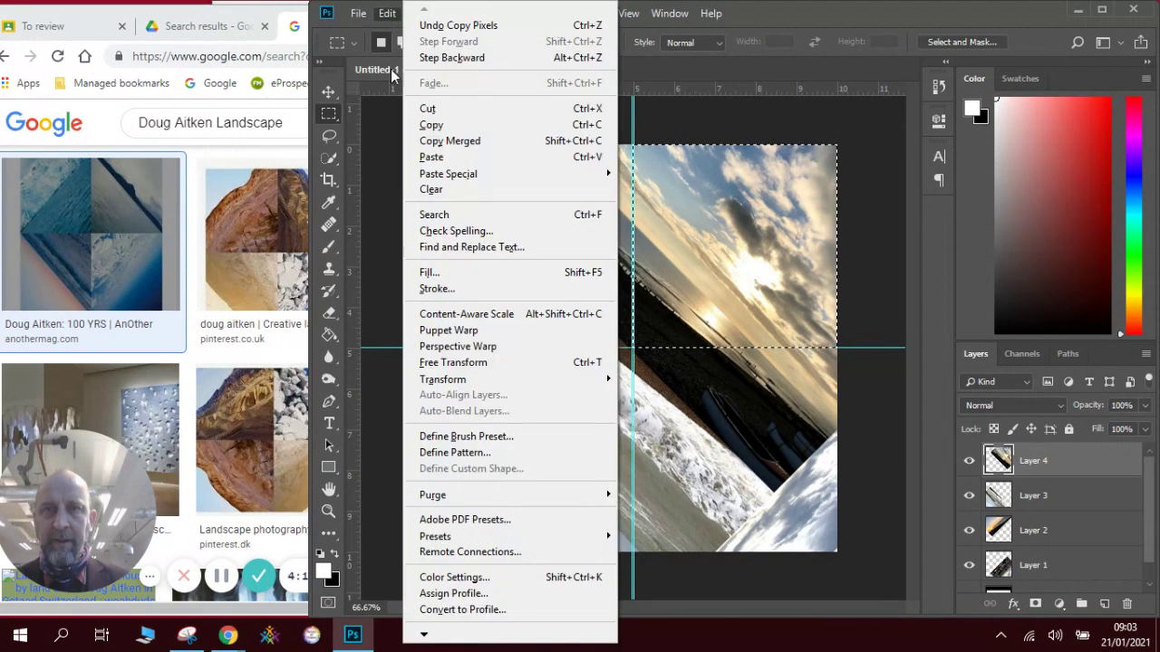
pyautogui.click(427, 157)
pyautogui.click(968, 496)
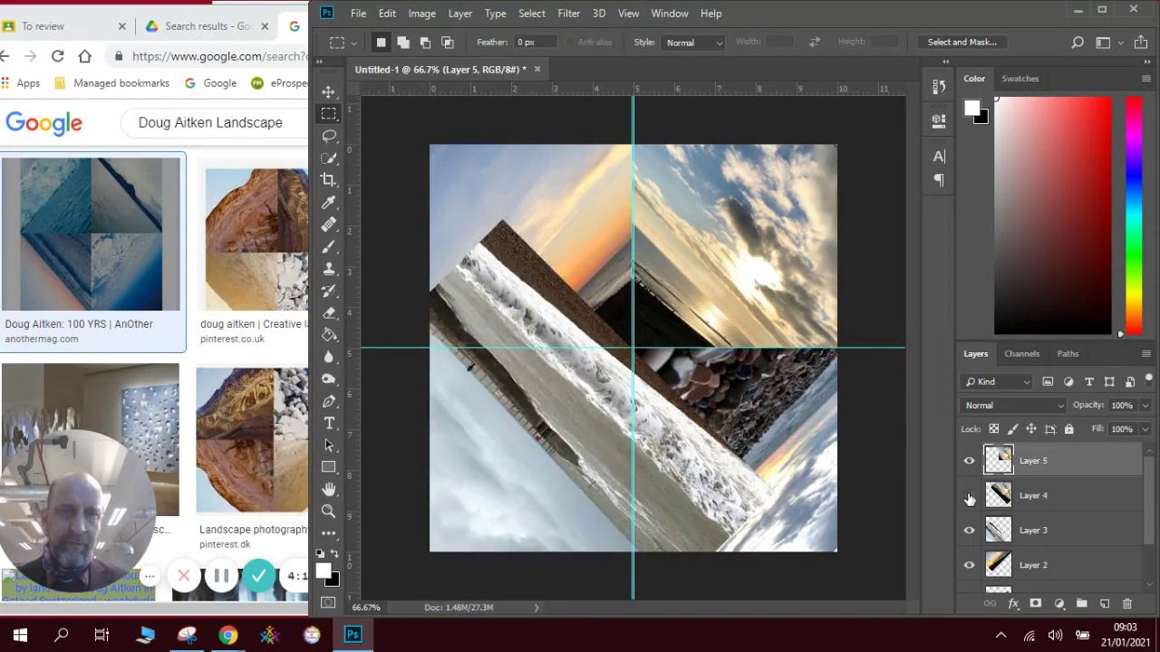
pyautogui.click(328, 91)
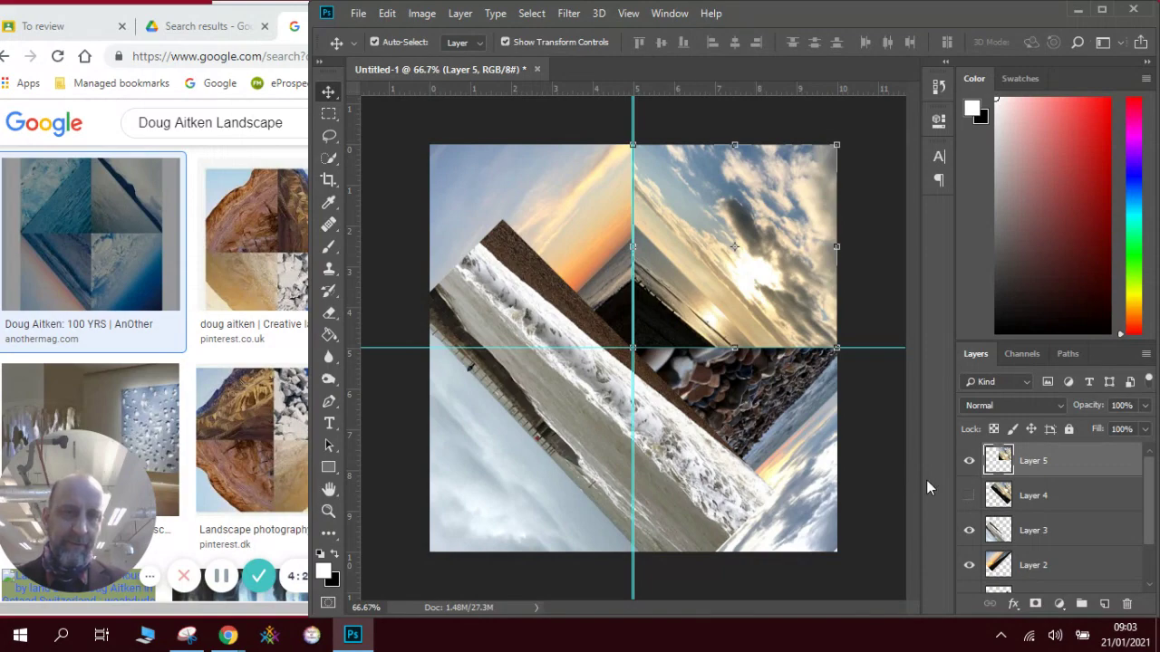
# - Copy Layer 3's bottom-left quadrant into a new Layer 6 and hide Layer 3
pyautogui.click(1044, 535)
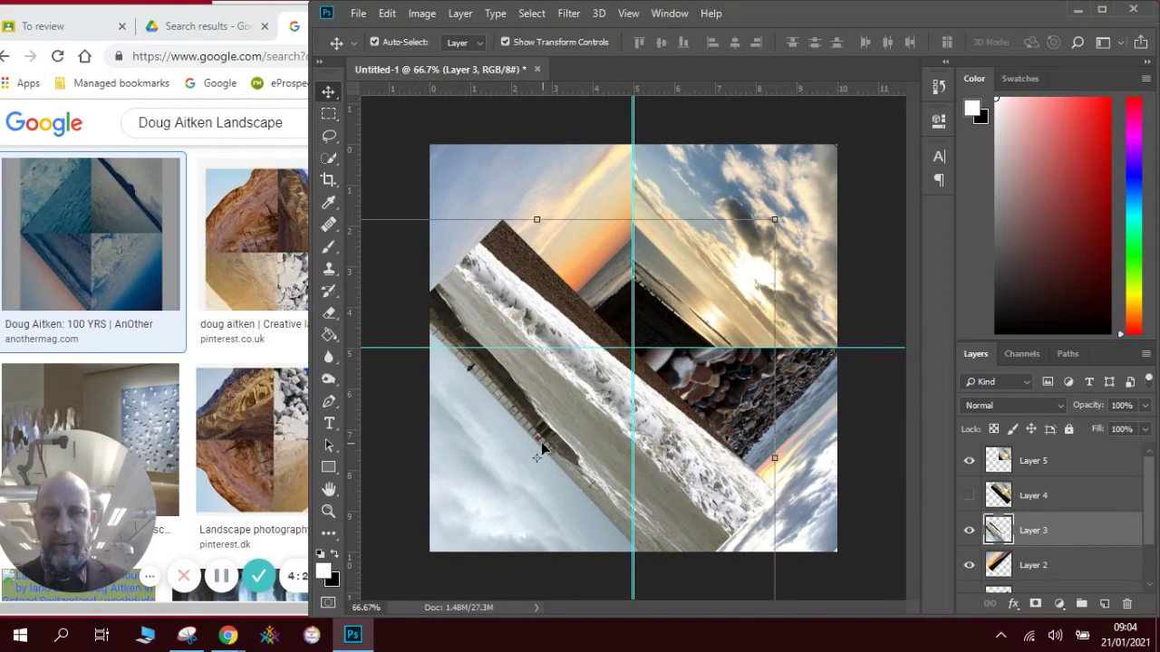
pyautogui.click(329, 114)
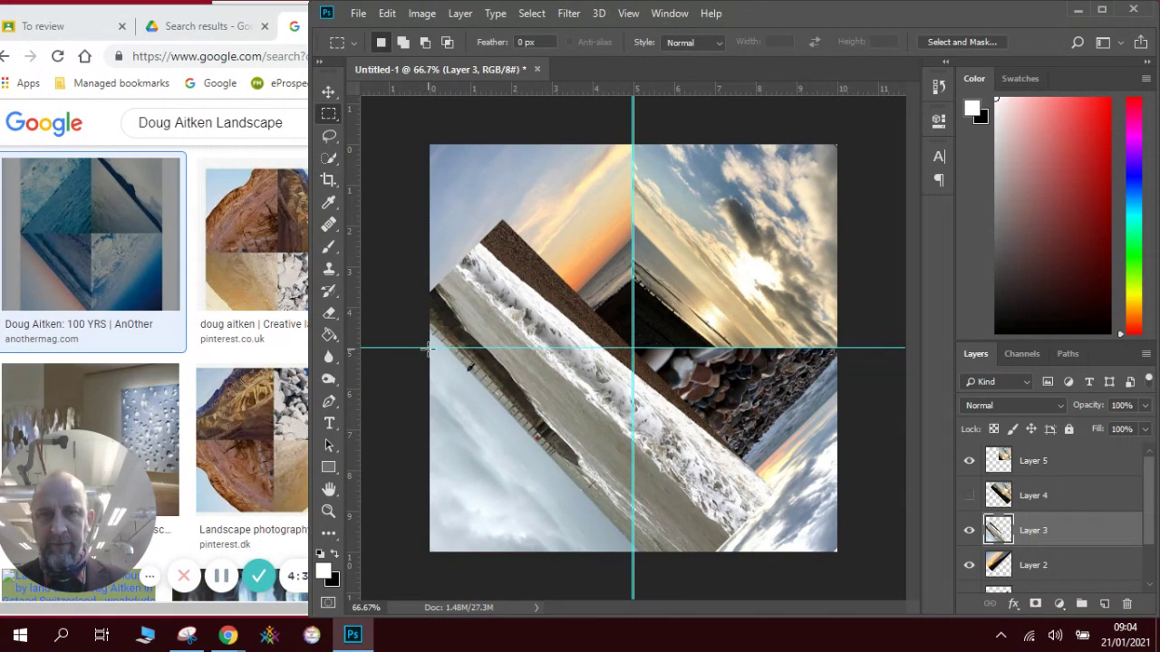
pyautogui.moveTo(430, 348); pyautogui.dragTo(633, 550)
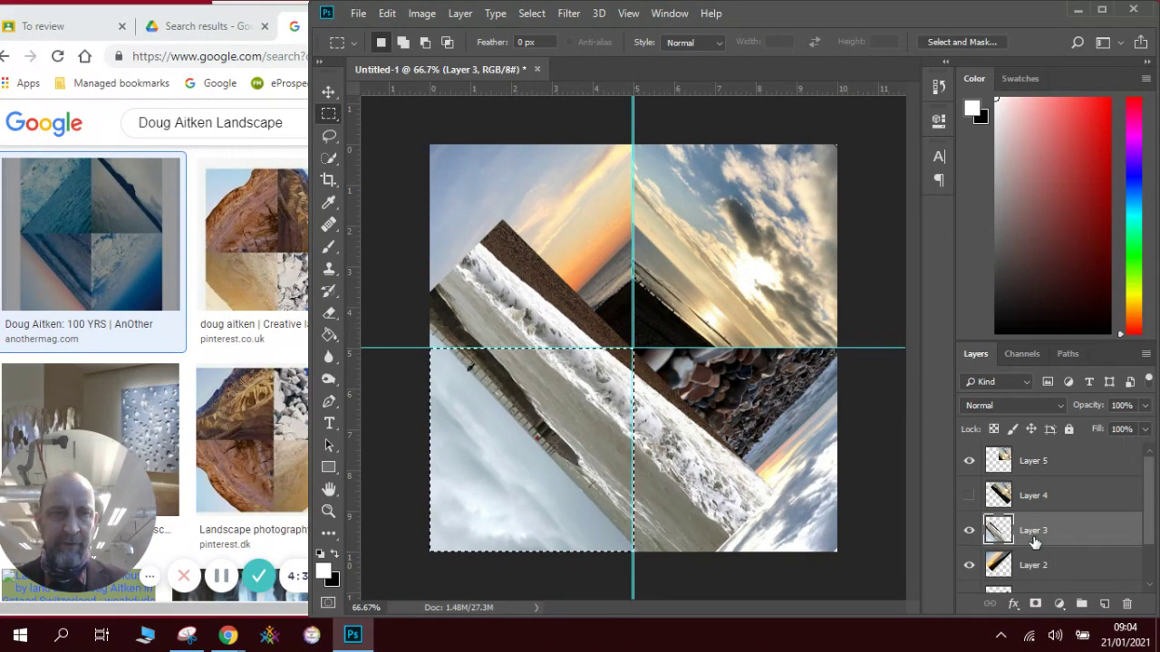
pyautogui.click(386, 12)
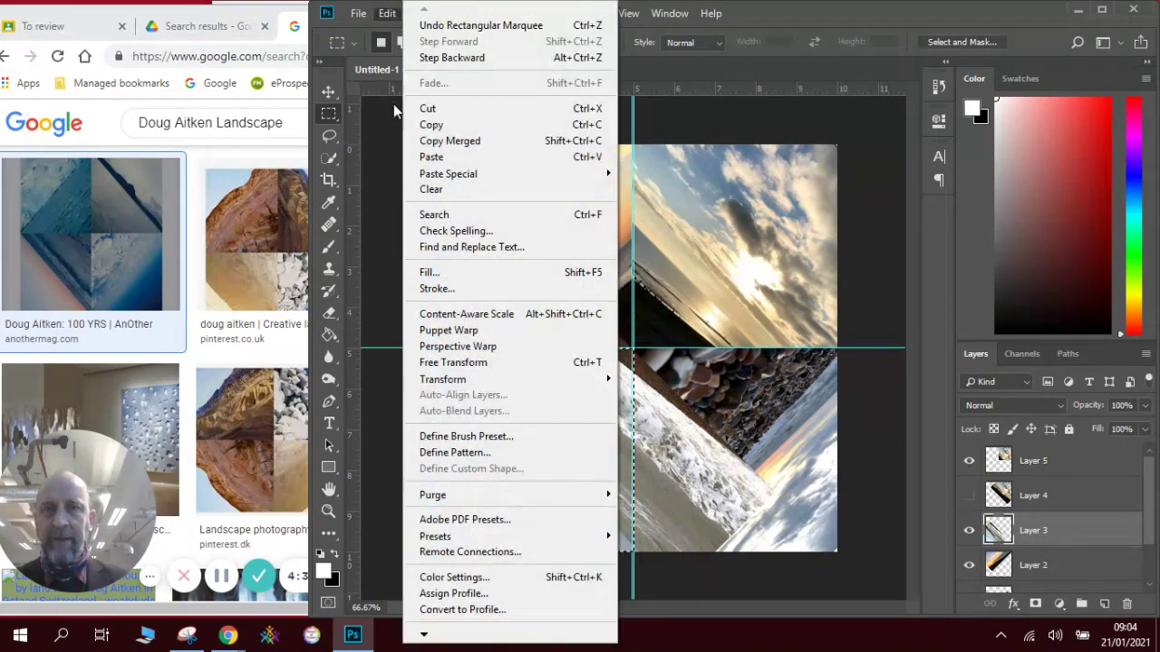
pyautogui.click(426, 124)
pyautogui.click(387, 13)
pyautogui.click(424, 157)
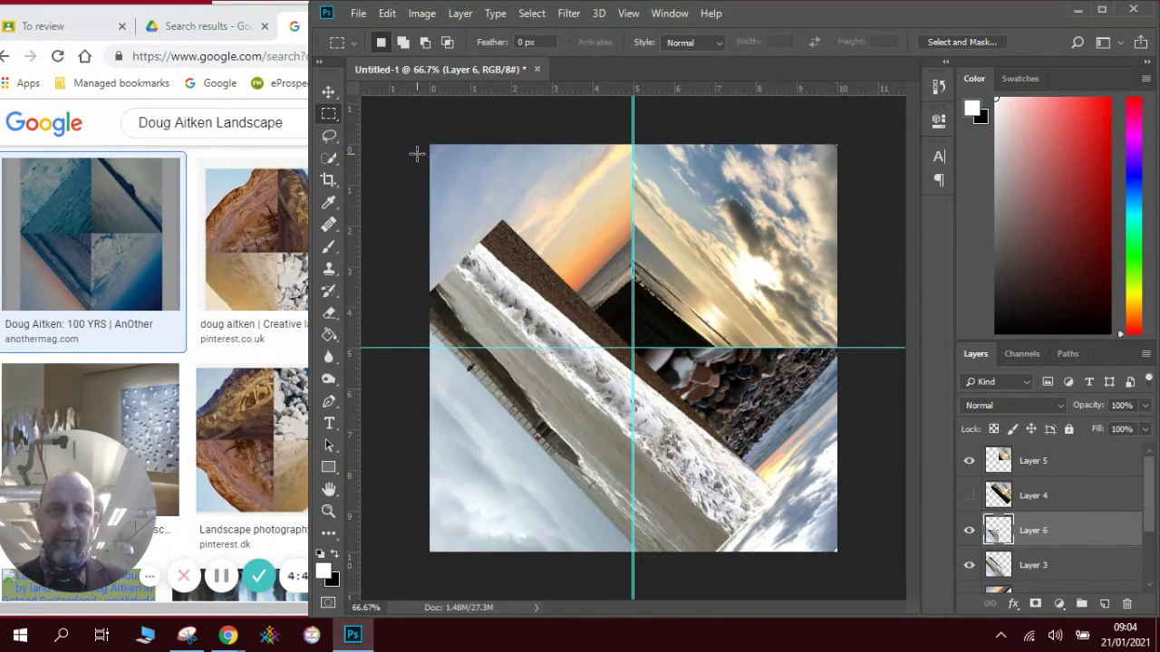
pyautogui.click(968, 567)
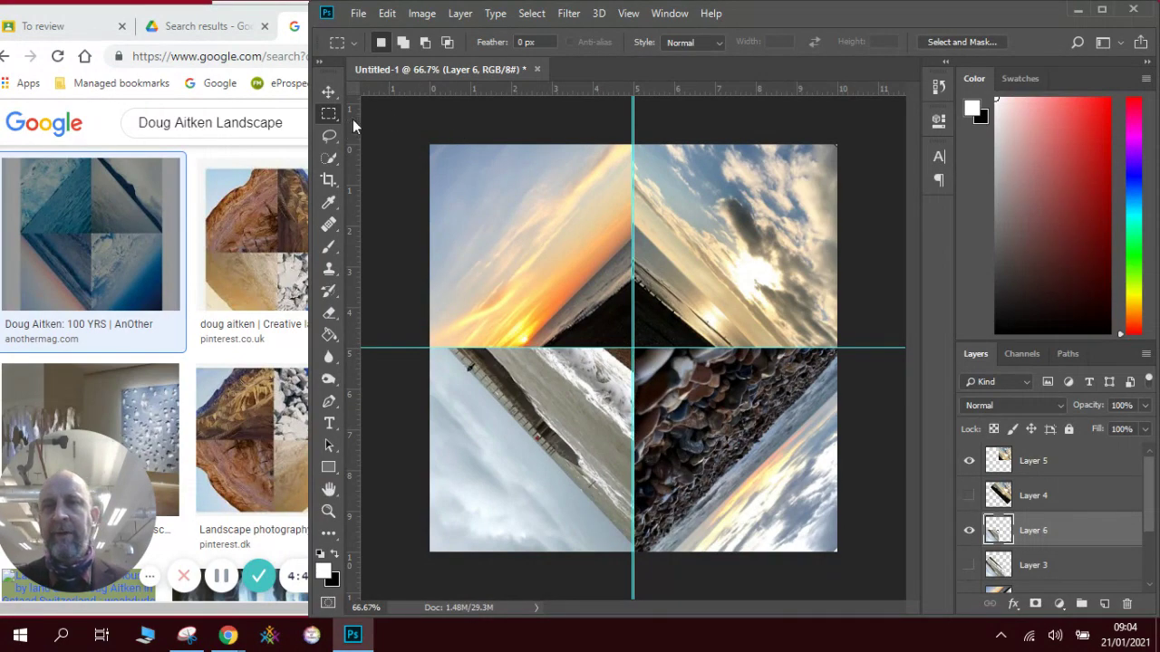
pyautogui.click(331, 92)
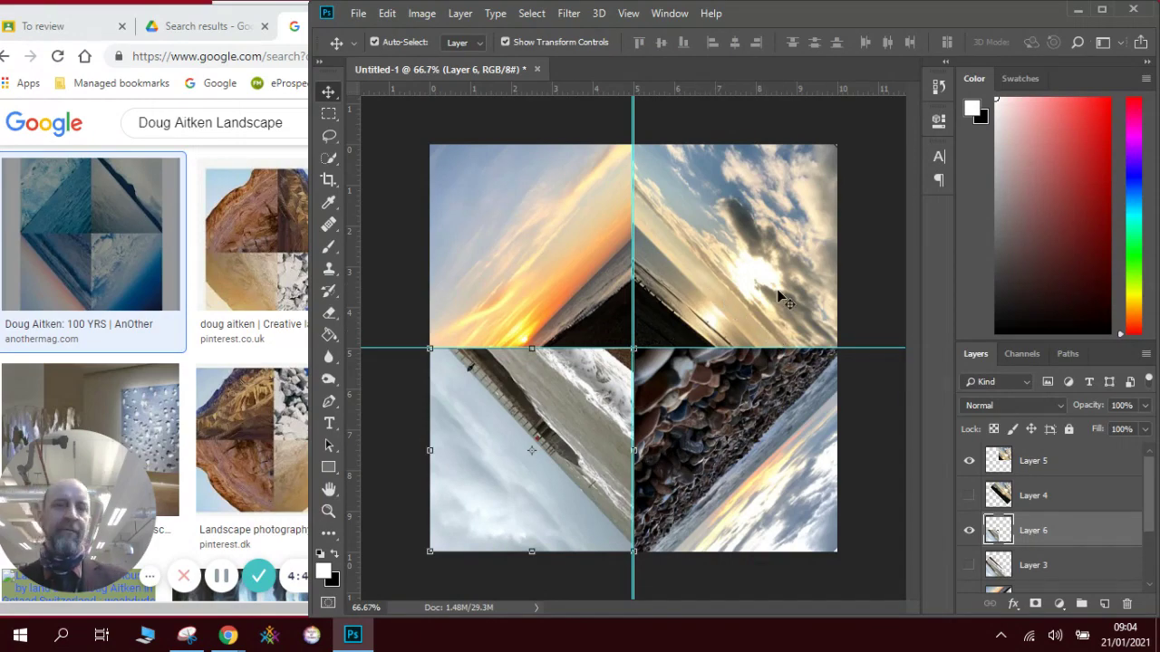
# - Enlarge Layer 2's sunset image to about 153% and reposition it to fill the top-left quadrant
pyautogui.click(870, 290)
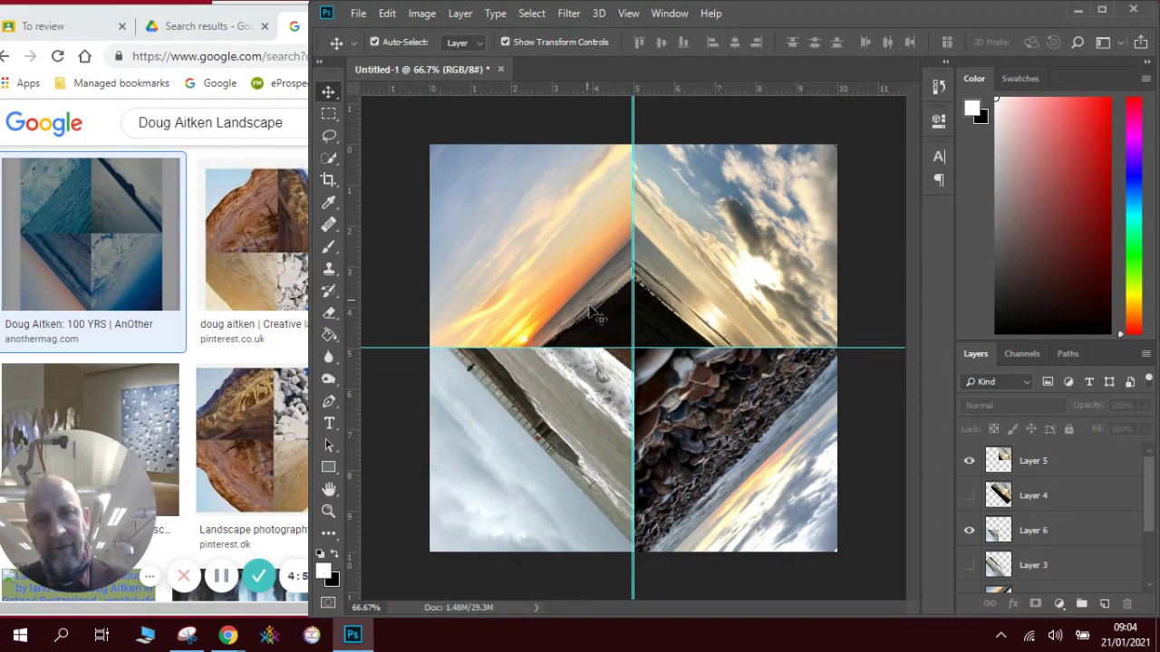
pyautogui.scroll(-2, 1153, 514)
pyautogui.click(1069, 542)
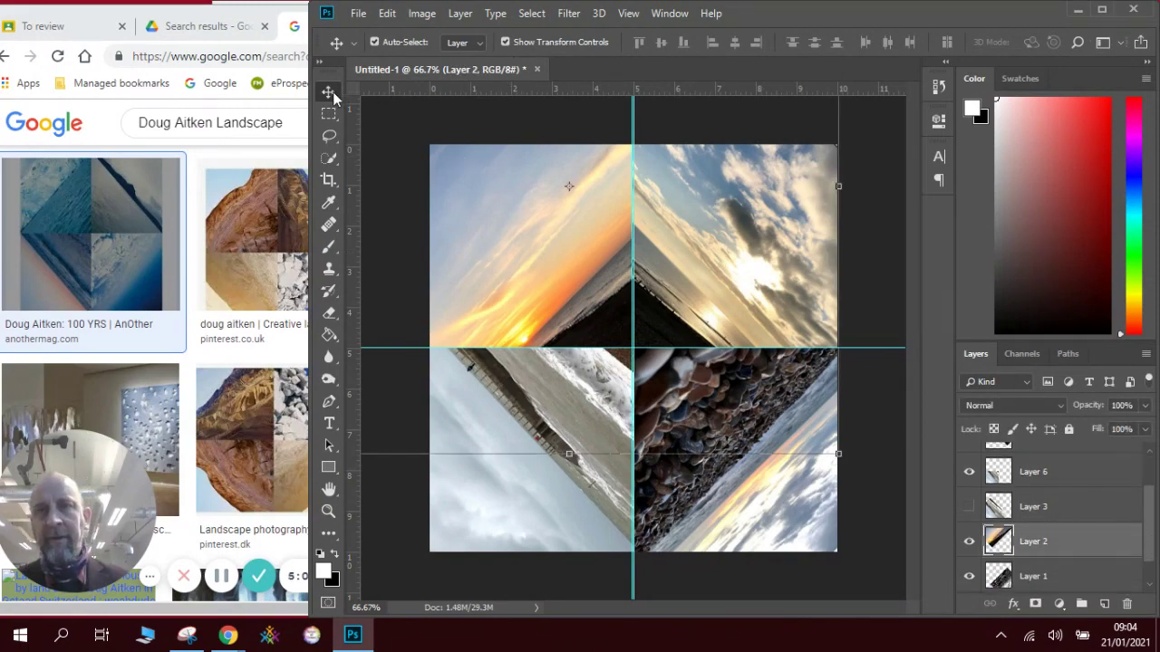
pyautogui.moveTo(525, 226); pyautogui.dragTo(493, 189)
pyautogui.moveTo(810, 421); pyautogui.dragTo(897, 518)
pyautogui.moveTo(674, 399); pyautogui.dragTo(663, 330)
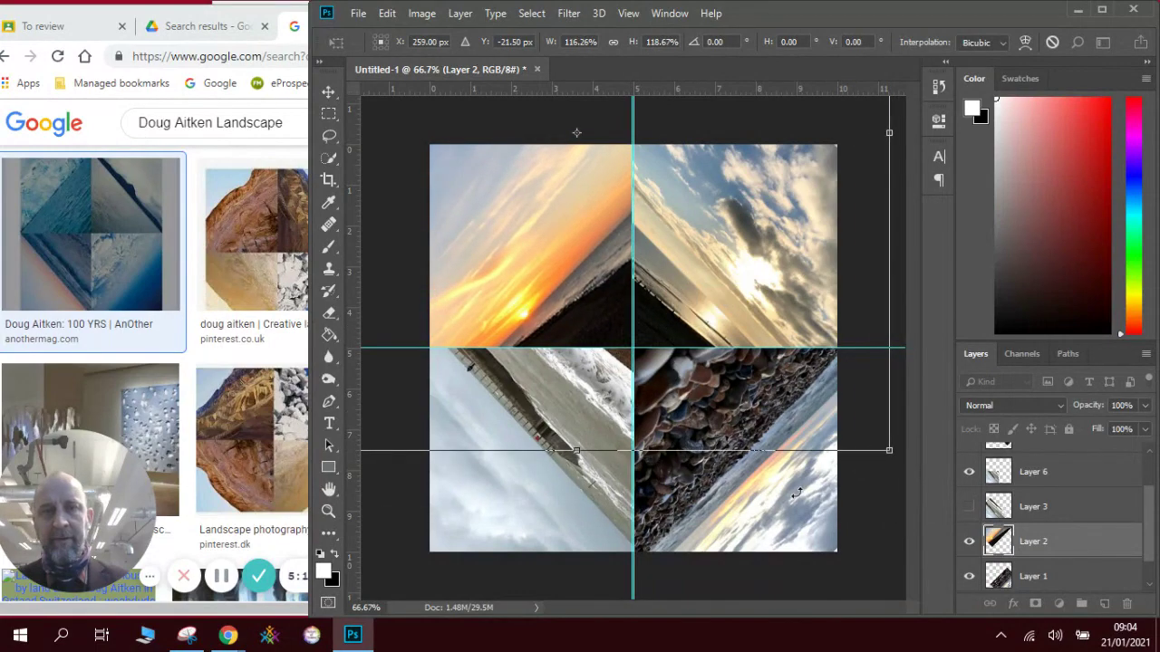
pyautogui.moveTo(888, 452); pyautogui.dragTo(1015, 584)
pyautogui.moveTo(742, 450); pyautogui.dragTo(604, 291)
pyautogui.moveTo(870, 415); pyautogui.dragTo(944, 534)
pyautogui.moveTo(646, 381); pyautogui.dragTo(666, 342)
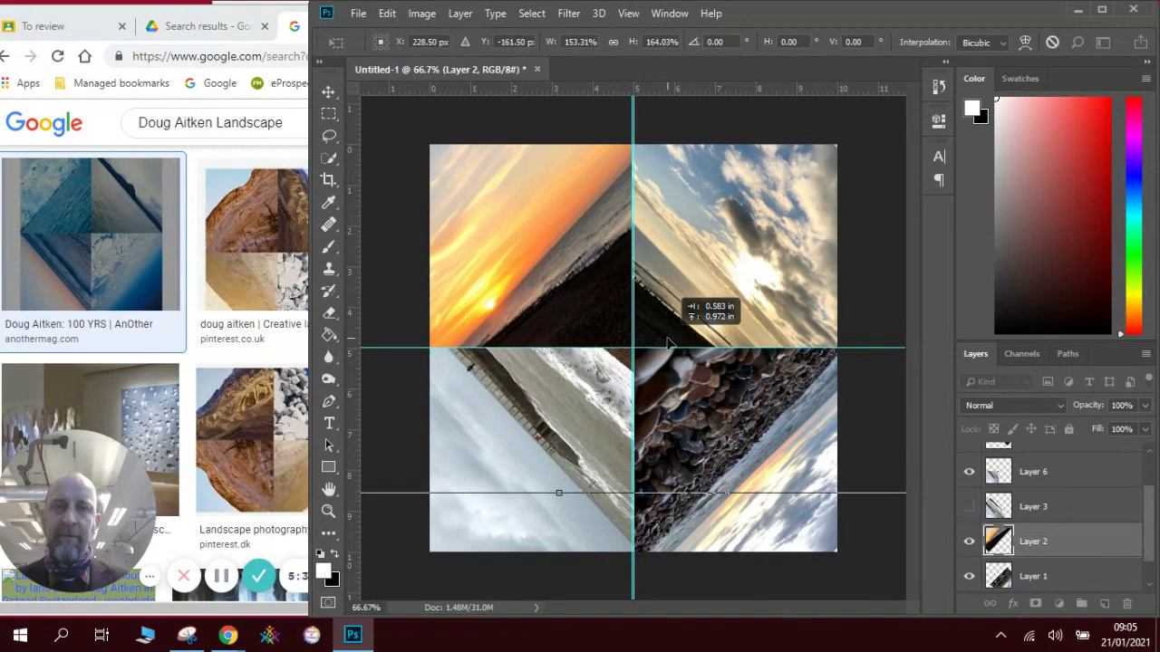
pyautogui.press('Return')
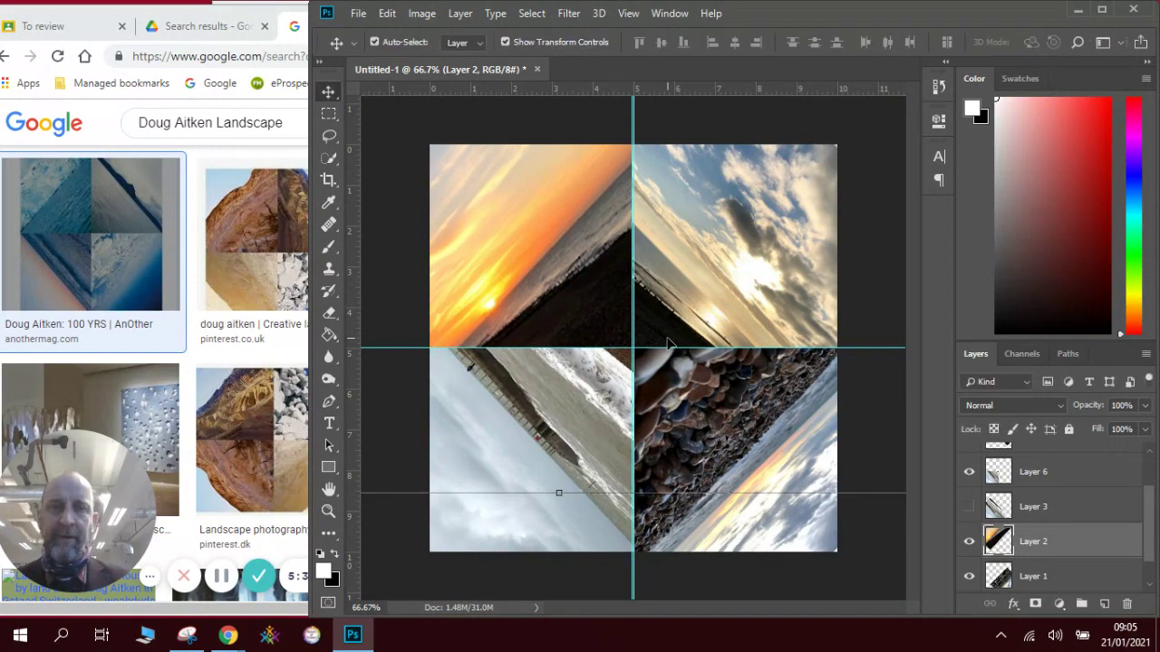
# - Enlarge the top-right sky image and move it upward within its quadrant
pyautogui.click(865, 323)
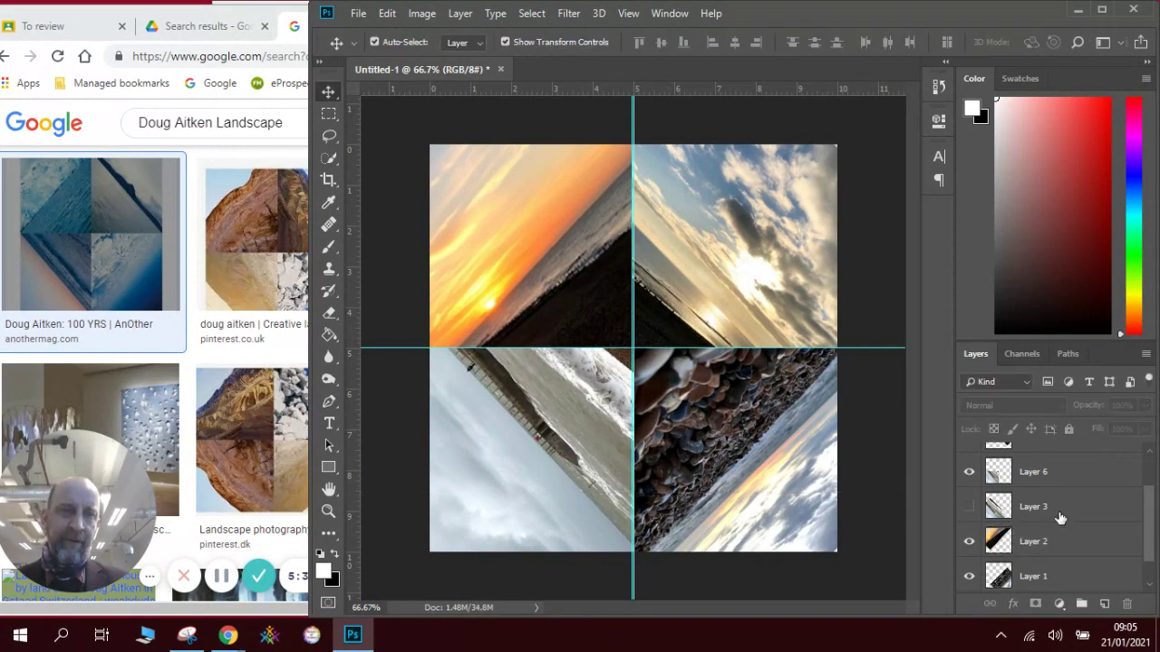
pyautogui.scroll(3, 1152, 524)
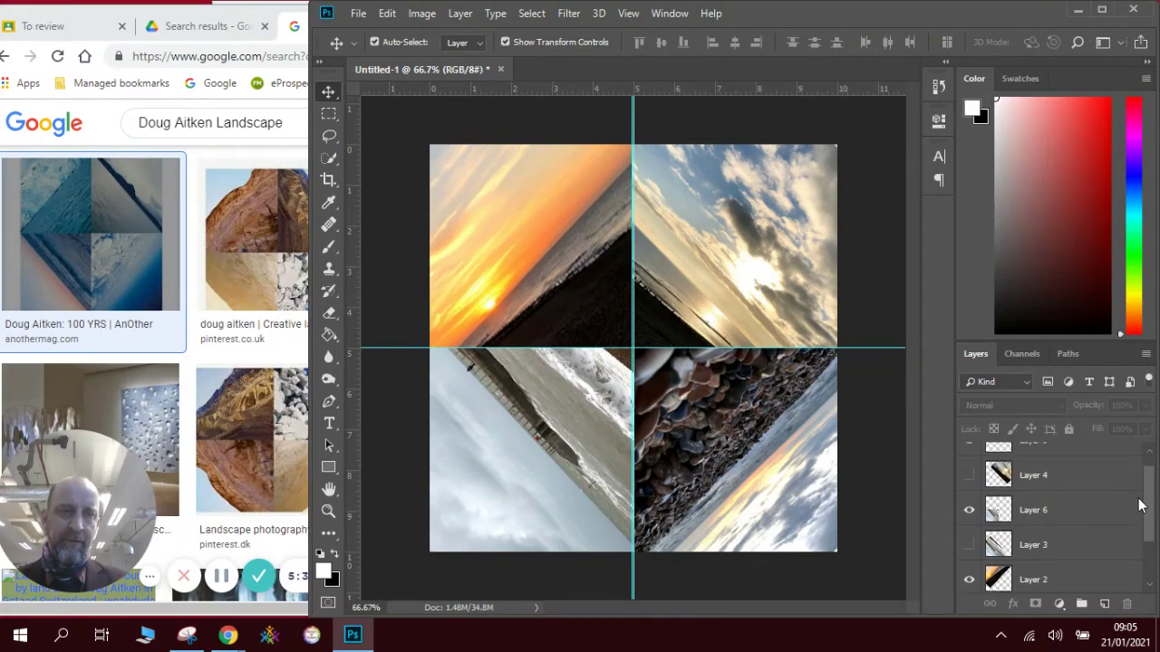
pyautogui.click(1072, 486)
pyautogui.moveTo(790, 288)
pyautogui.mouseDown()
pyautogui.moveTo(784, 236)
pyautogui.moveTo(790, 284)
pyautogui.mouseUp()
pyautogui.moveTo(838, 146); pyautogui.dragTo(863, 127)
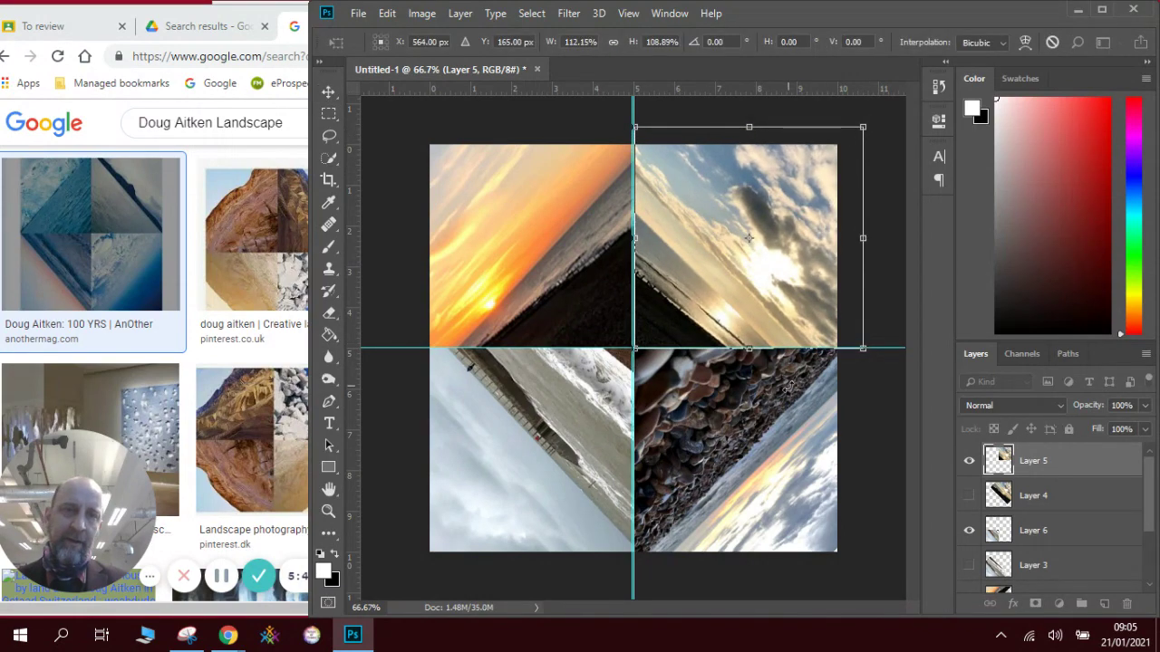
pyautogui.press('Return')
# - Enlarge and rotate Layer 1's pebble image about −2.17° to fill the bottom-right quadrant
pyautogui.click(807, 469)
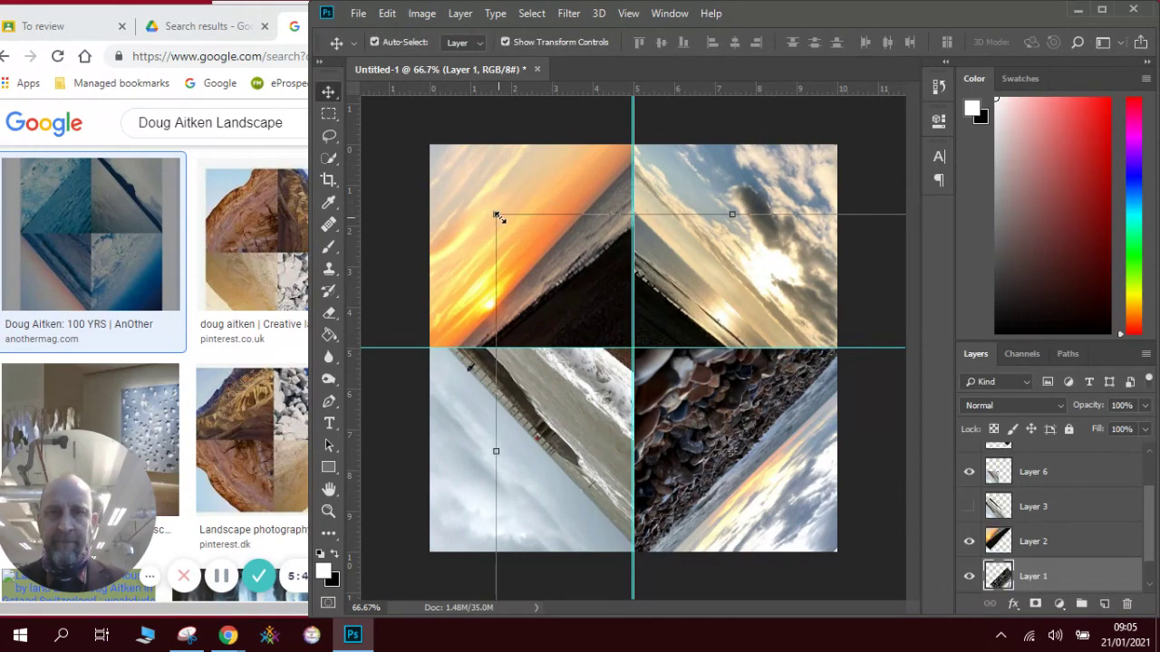
pyautogui.moveTo(495, 214); pyautogui.dragTo(450, 203)
pyautogui.press('Return')
pyautogui.press('Return')
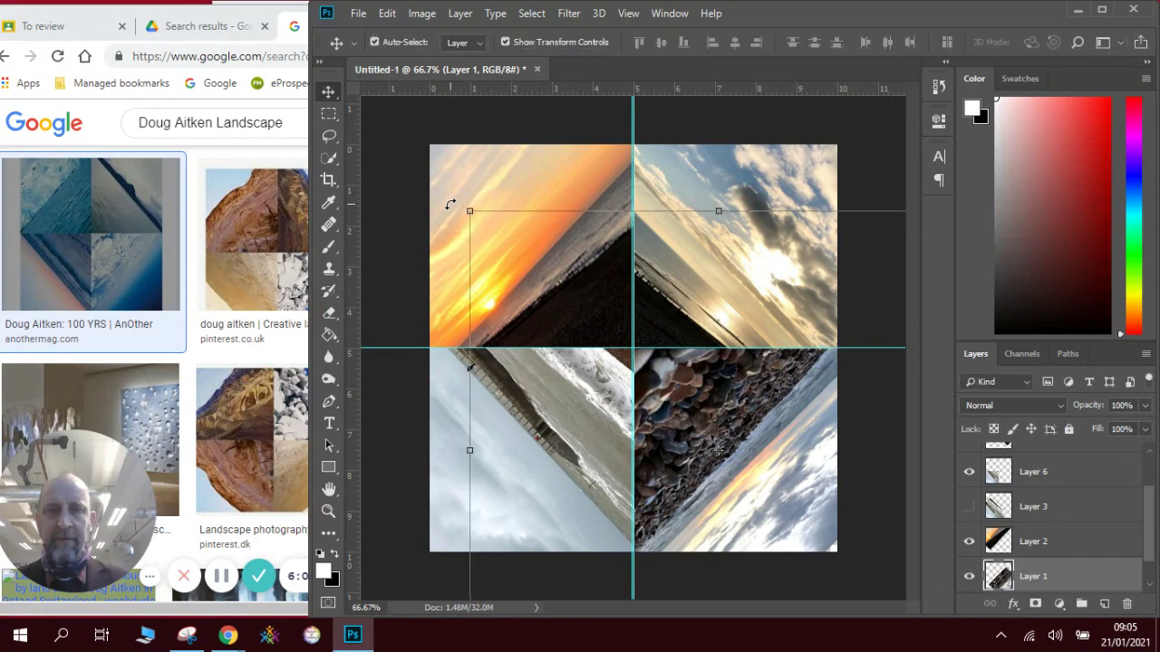
pyautogui.moveTo(705, 438); pyautogui.dragTo(711, 451)
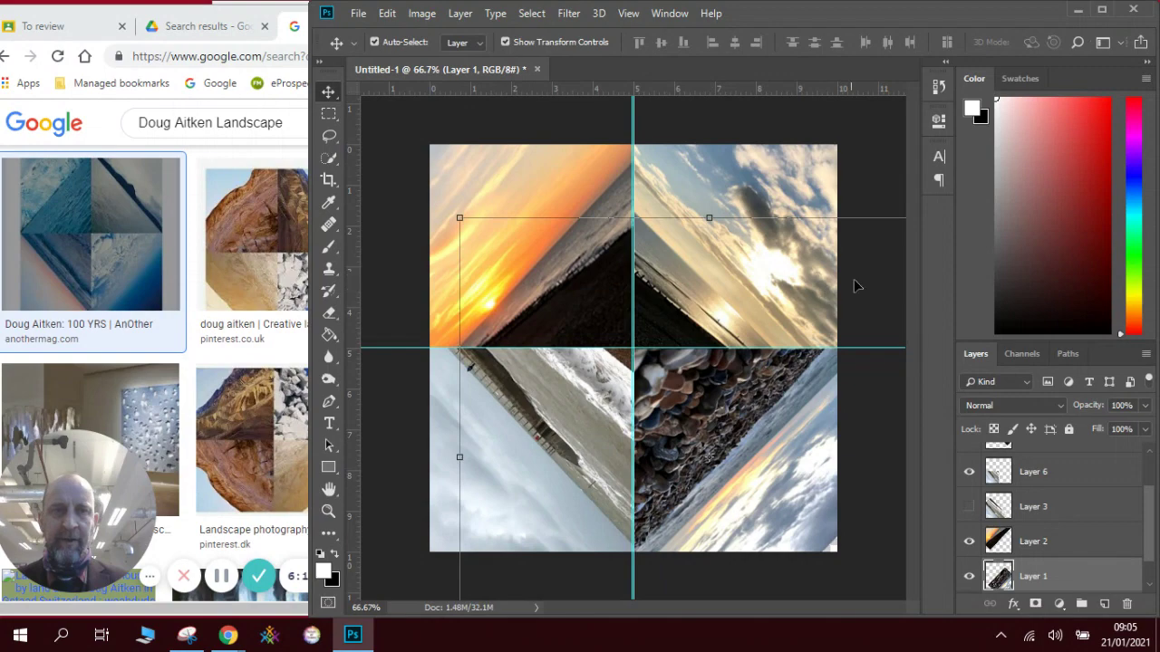
pyautogui.click(864, 184)
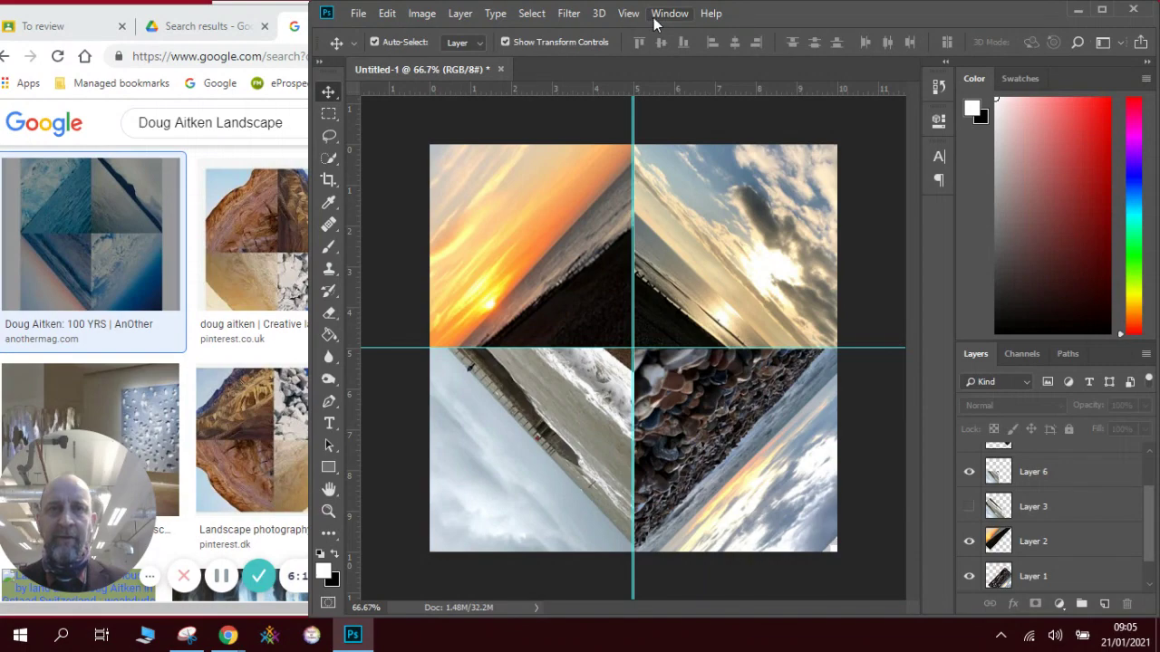
# - Turn off the guides via View > Show > Guides
pyautogui.click(627, 13)
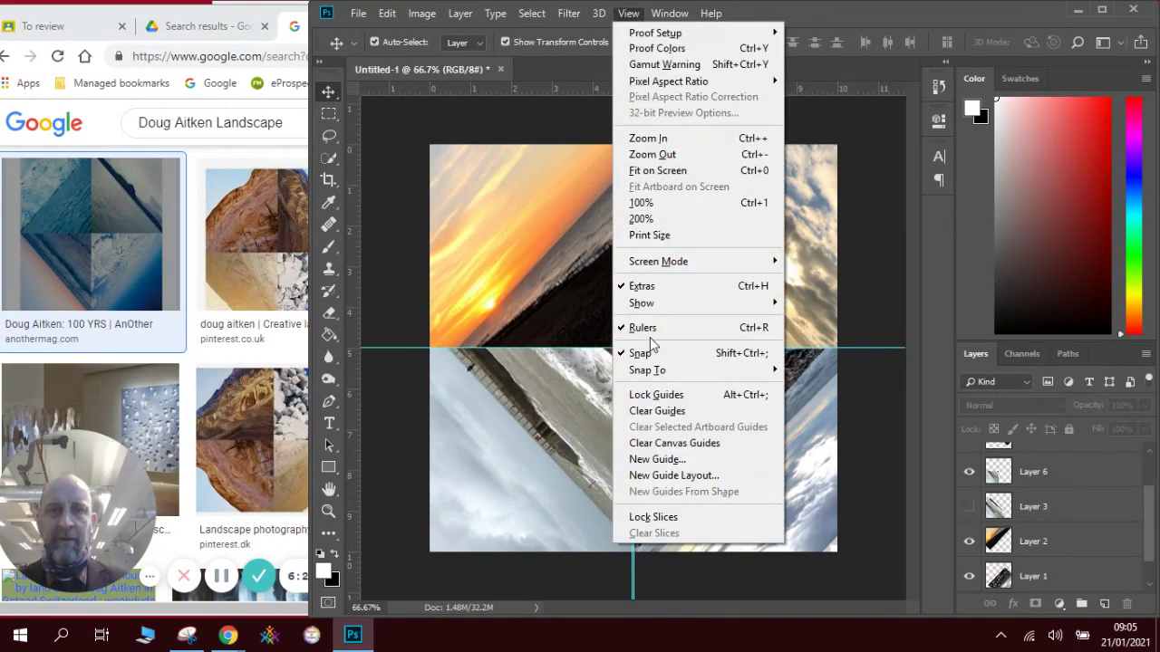
pyautogui.moveTo(668, 304)
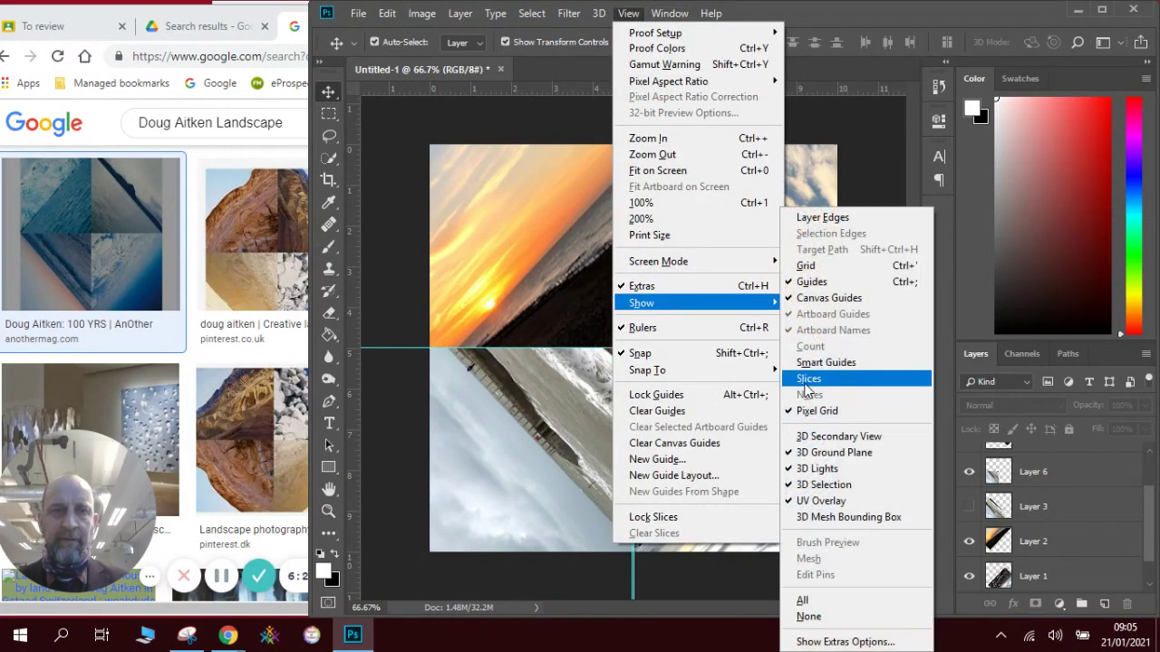
pyautogui.click(796, 285)
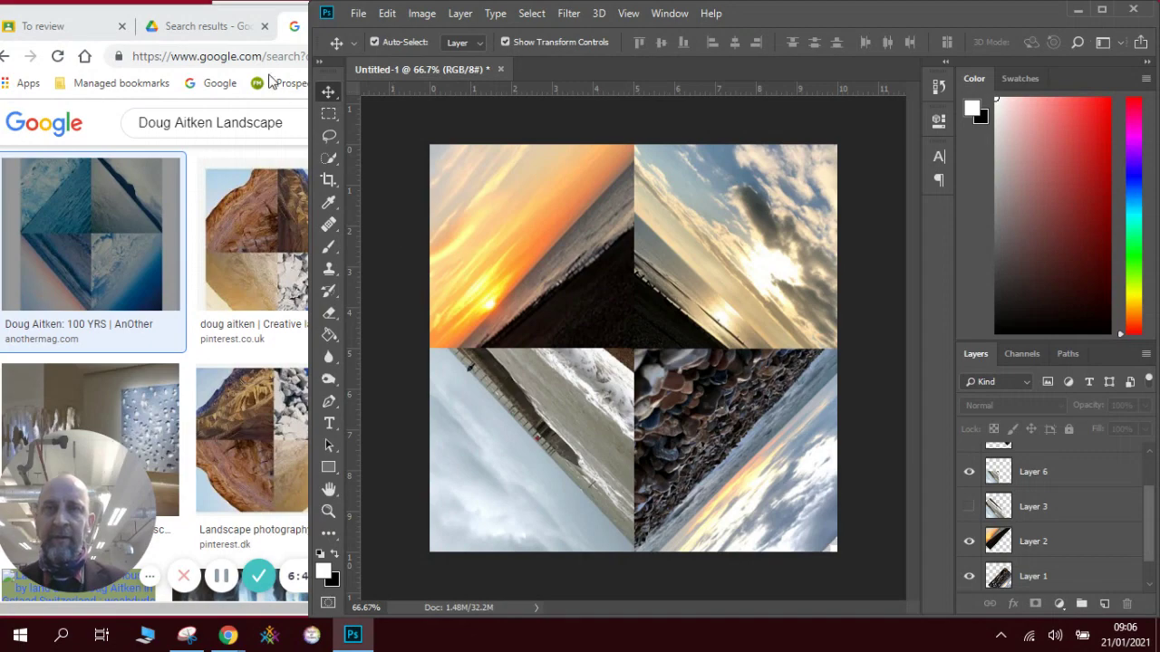
# - Bring Chrome to the front on the YouTube channel's Photoshop lessons page
pyautogui.click(297, 25)
pyautogui.click(480, 26)
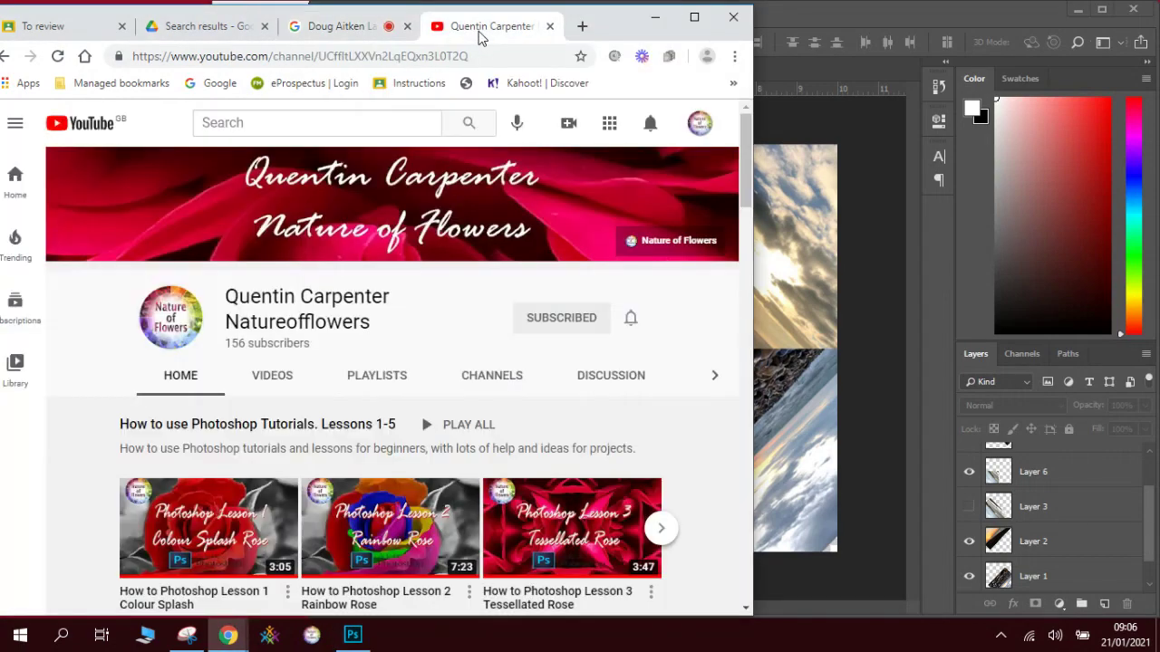